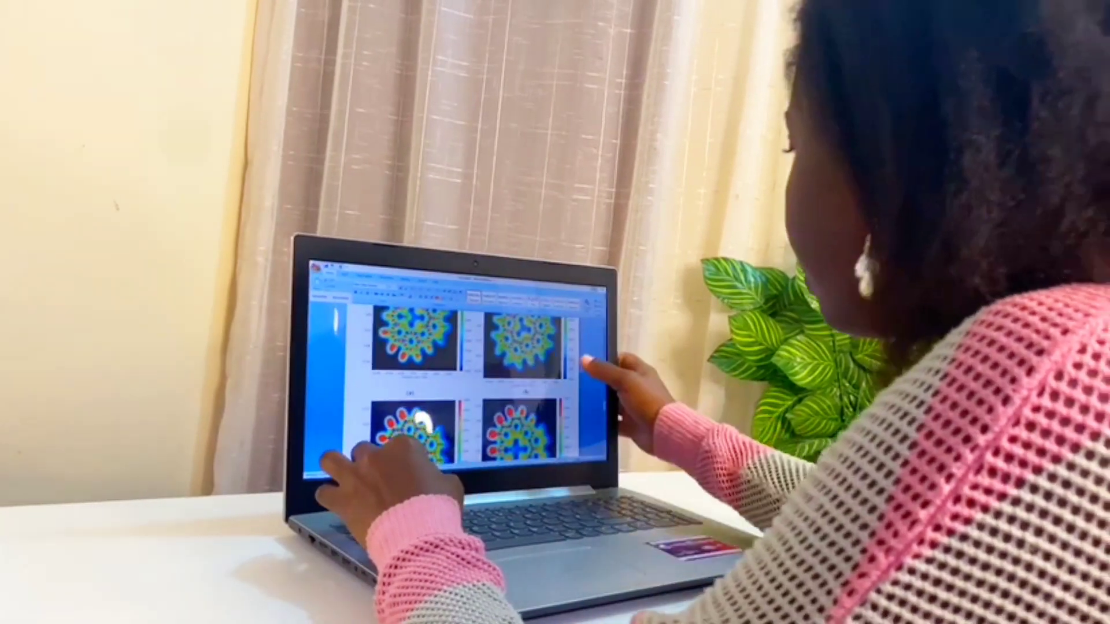
Scroll up the dashboard to reveal the 1-Click Blog Post tool and document types.
scroll(468, 381, "up", 3)
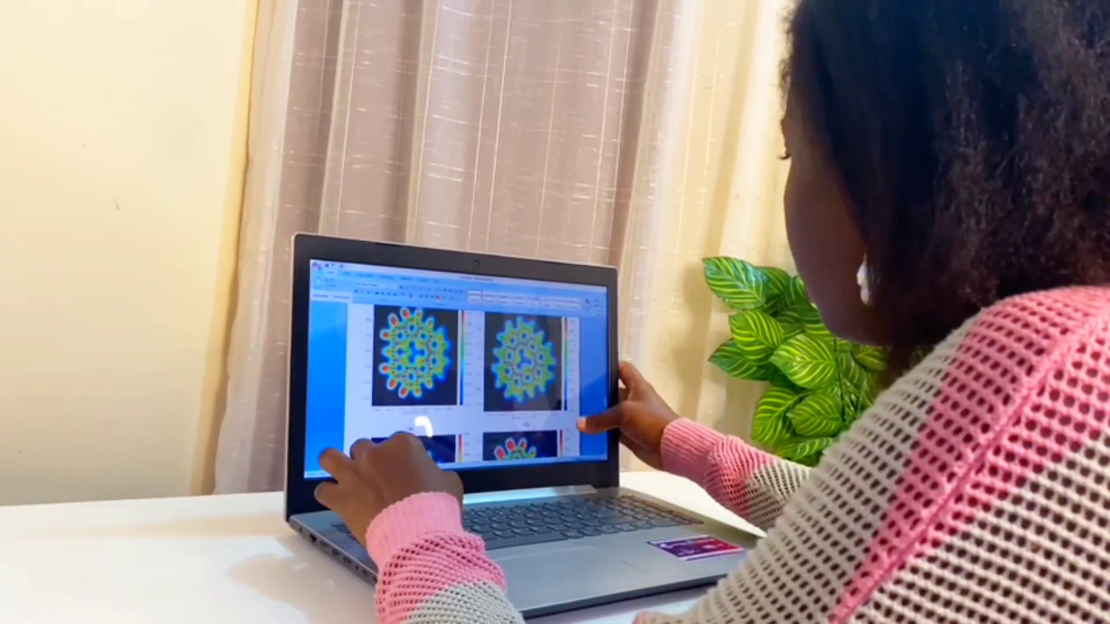
scroll(457, 393, "up", 10)
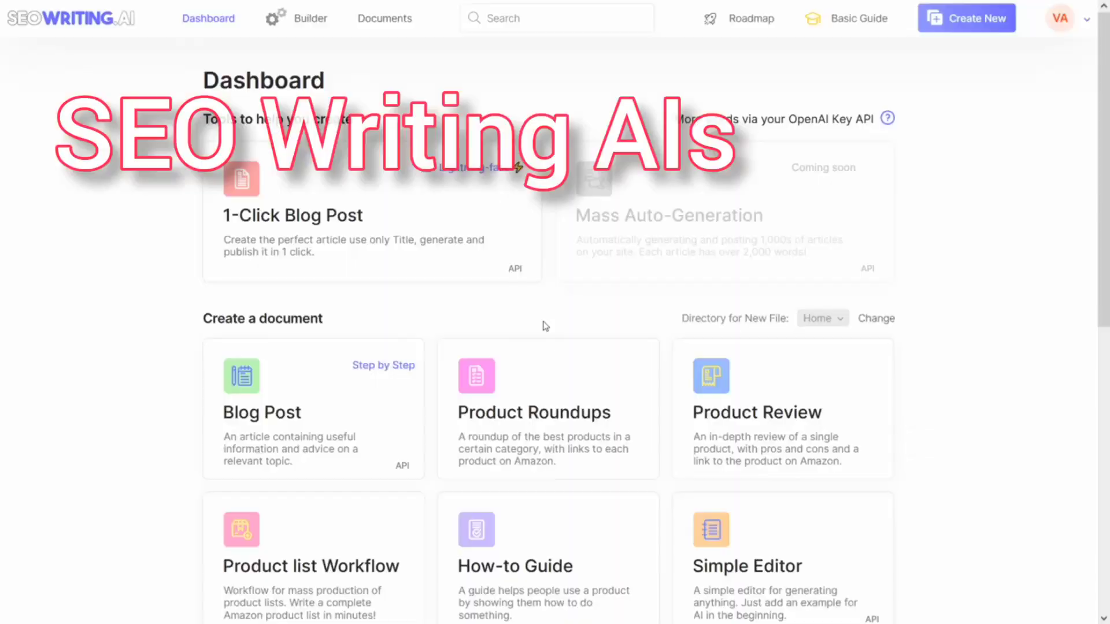
Run the 1-Click Blog Post generator and browse the resulting article from Builder.
left_click(450, 234)
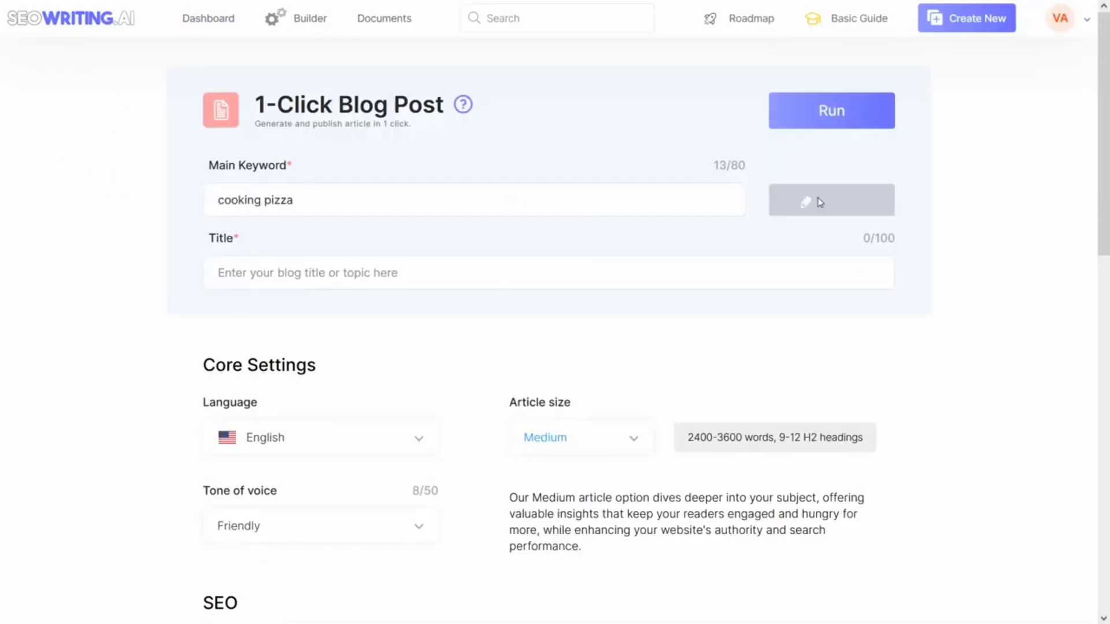
left_click(854, 114)
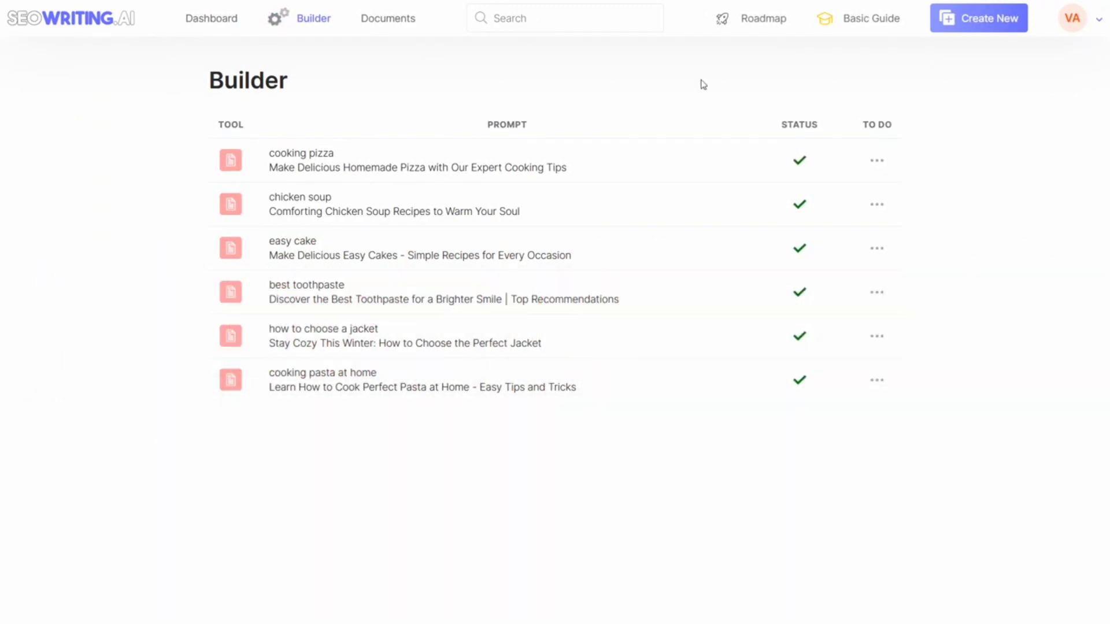
left_click(634, 168)
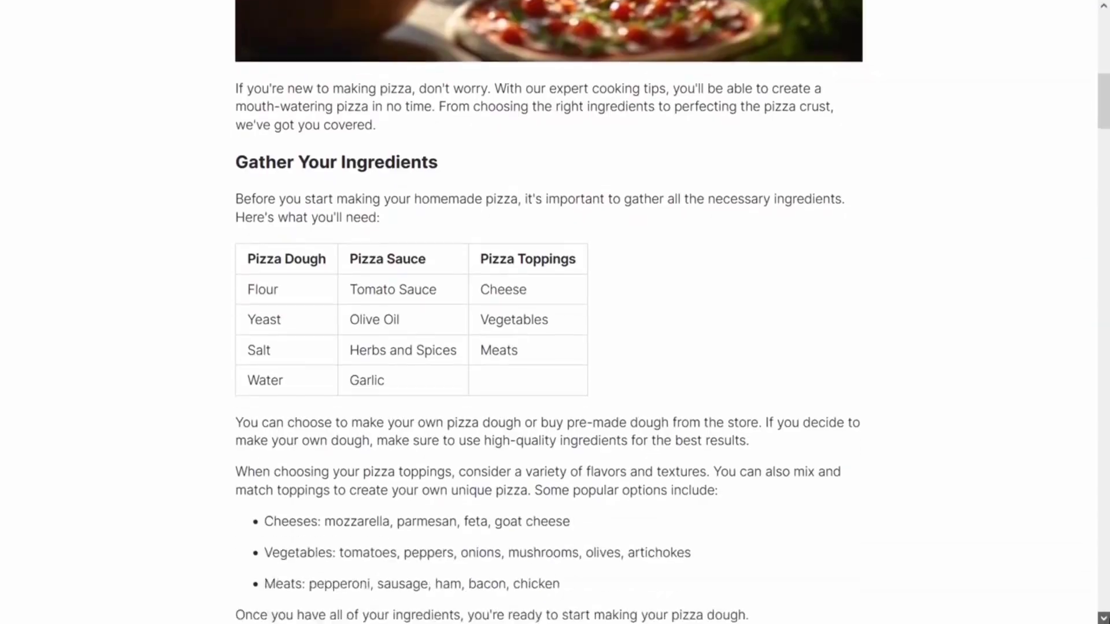
scroll(549, 312, "down", 4)
scroll(549, 312, "down", 15)
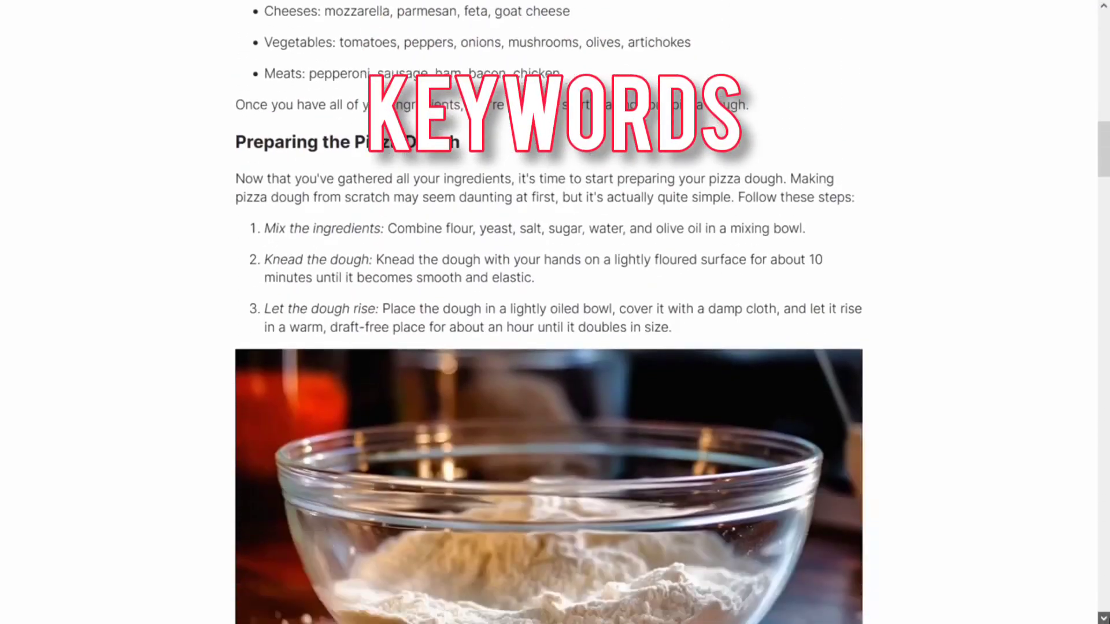
scroll(549, 312, "down", 16)
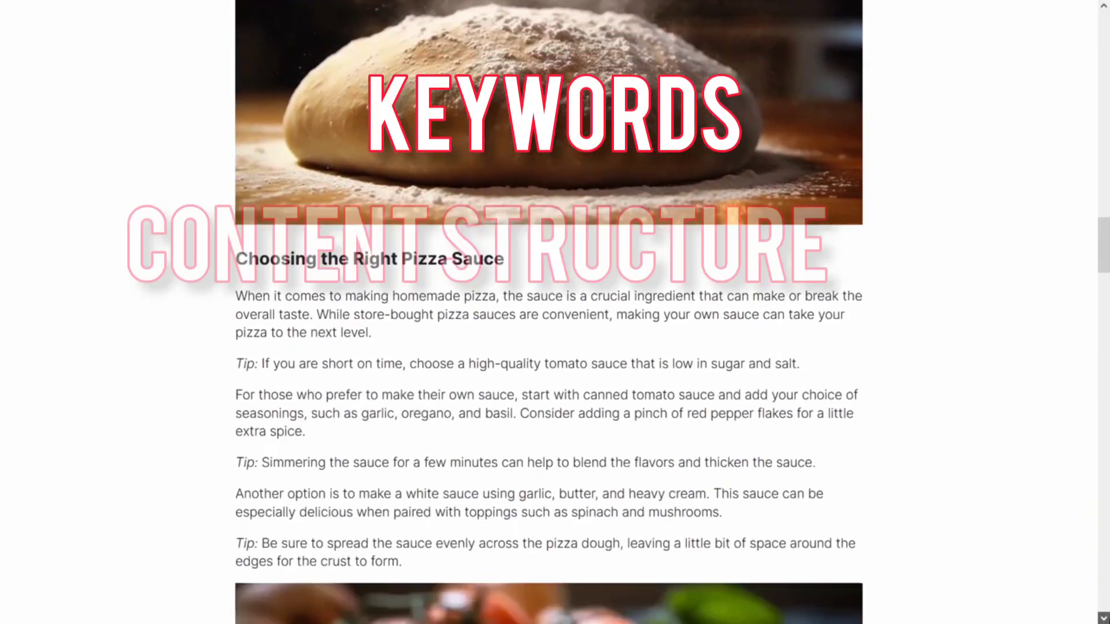
scroll(549, 312, "down", 5)
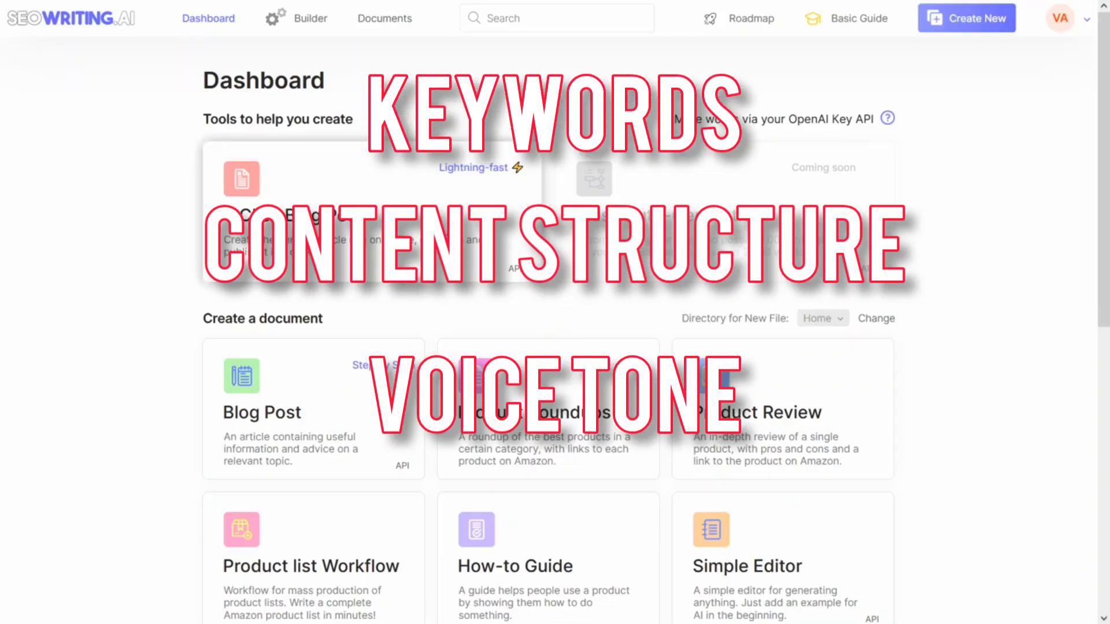
Generate a new 1-Click article for keyword 'cooking pizza' with an AI-generated title.
left_click(283, 179)
type("cooking pizza")
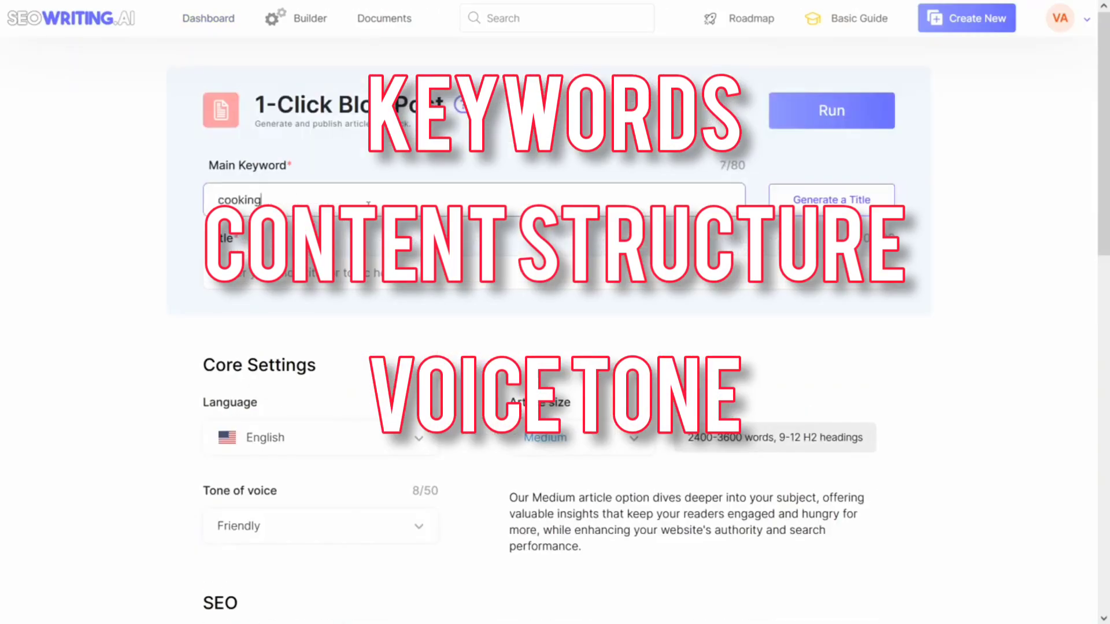
left_click(831, 199)
left_click(855, 115)
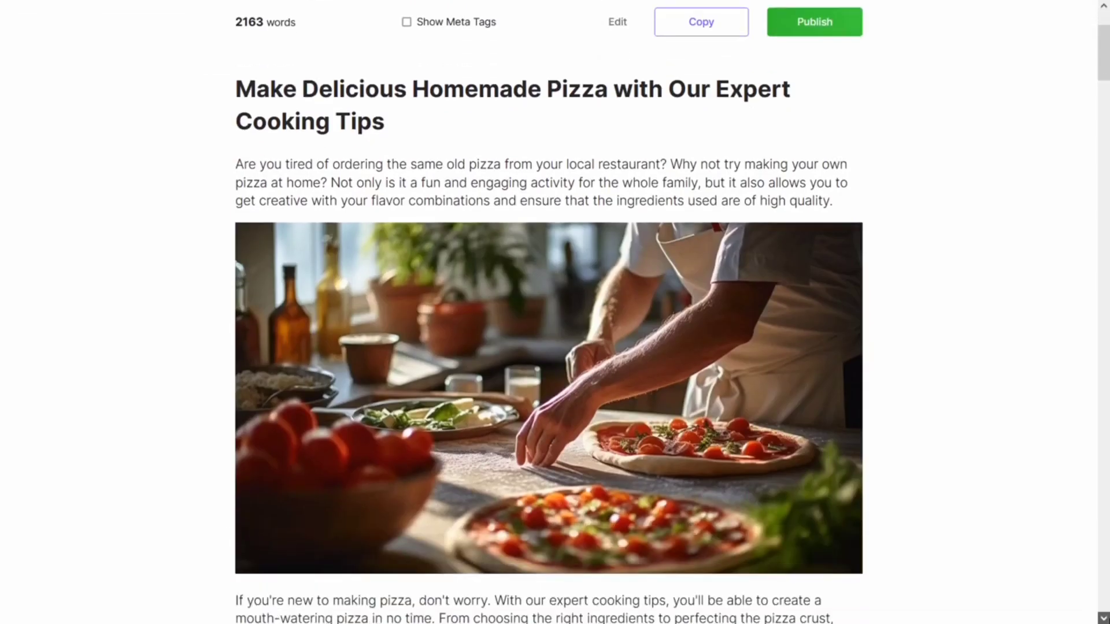
scroll(555, 312, "down", 12)
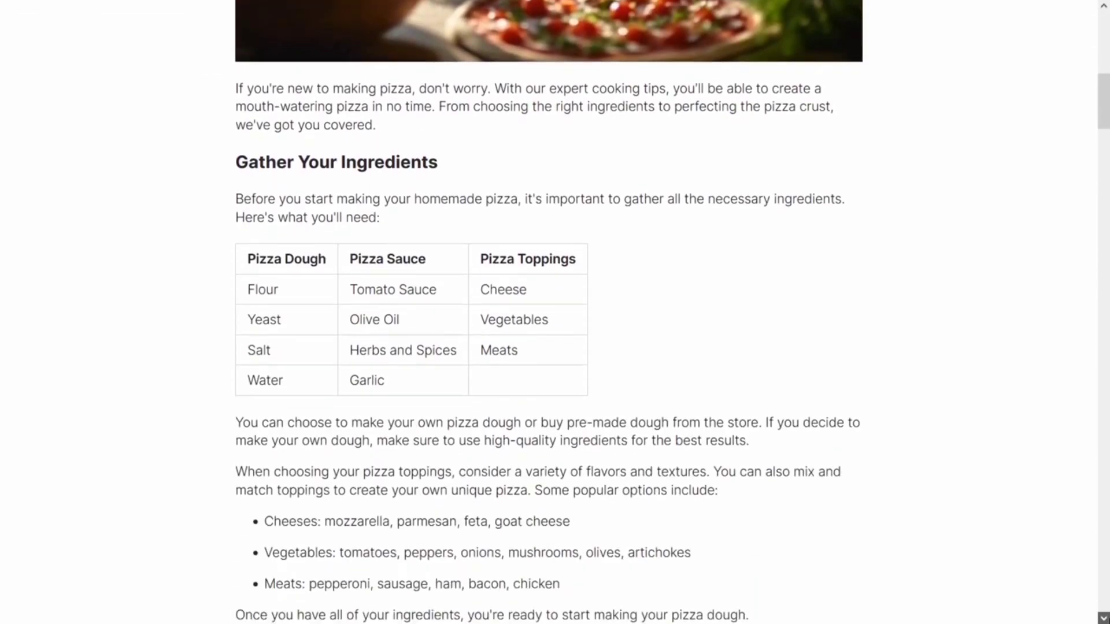
scroll(555, 312, "down", 8)
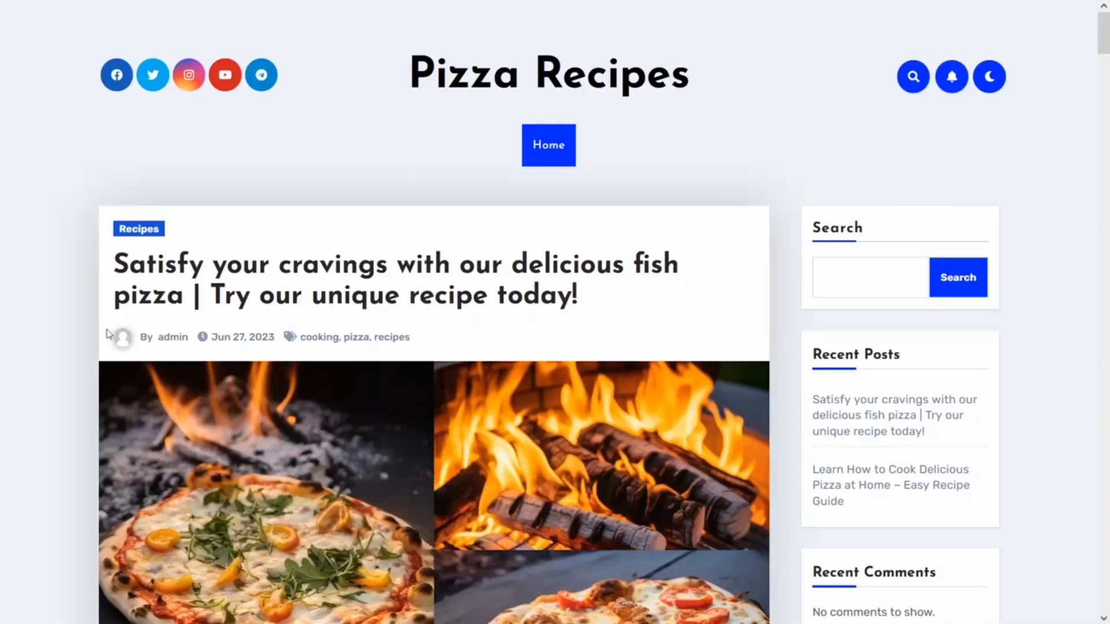
scroll(497, 411, "down", 8)
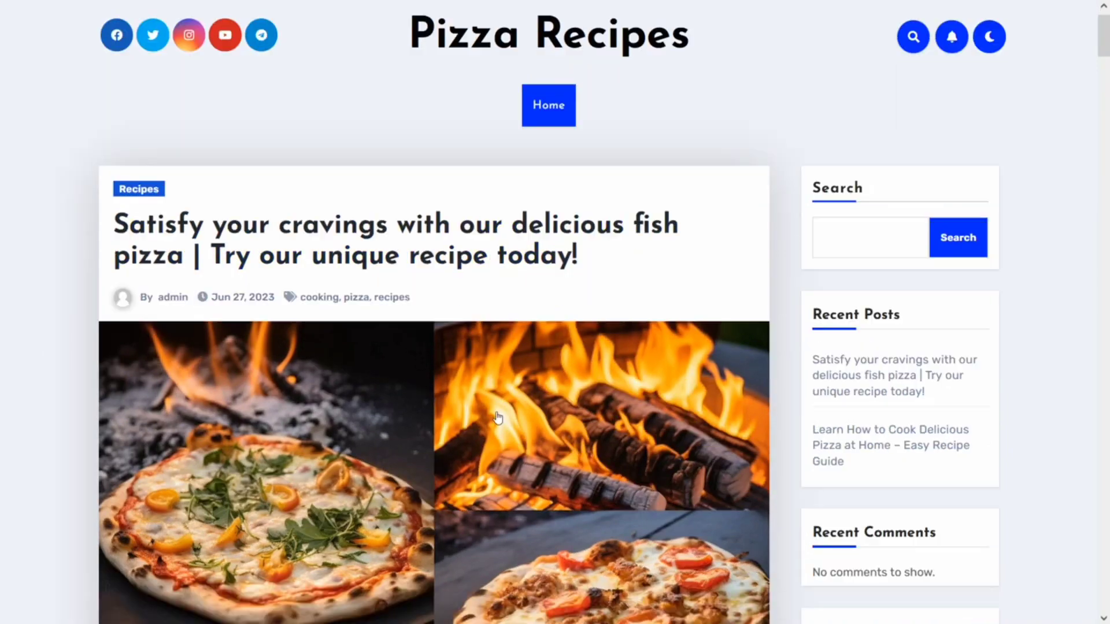
scroll(497, 412, "down", 15)
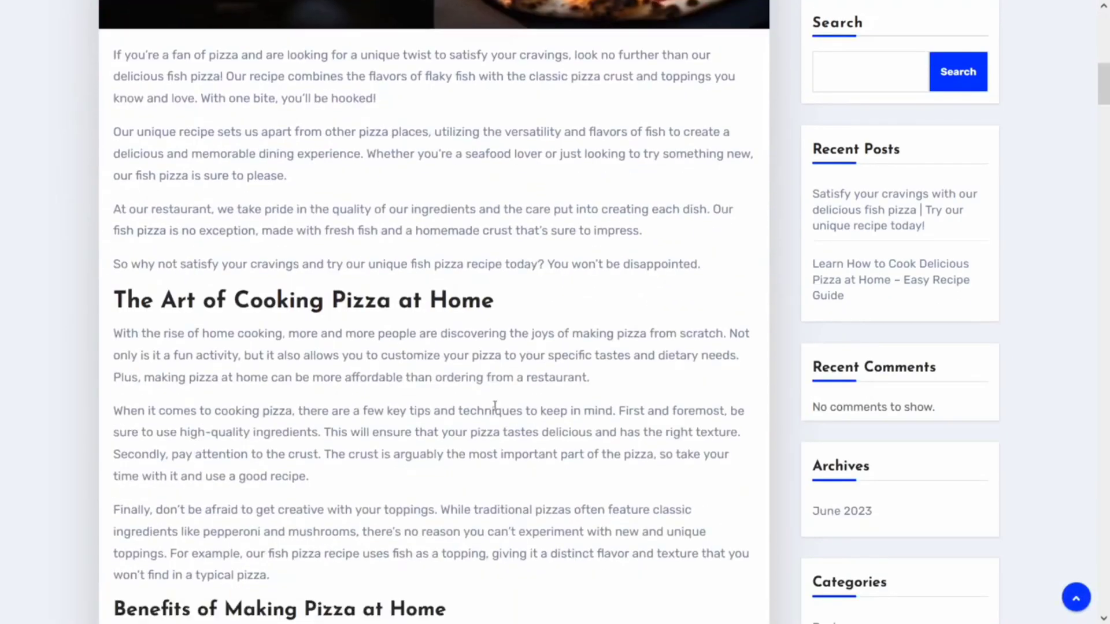
scroll(495, 405, "down", 16)
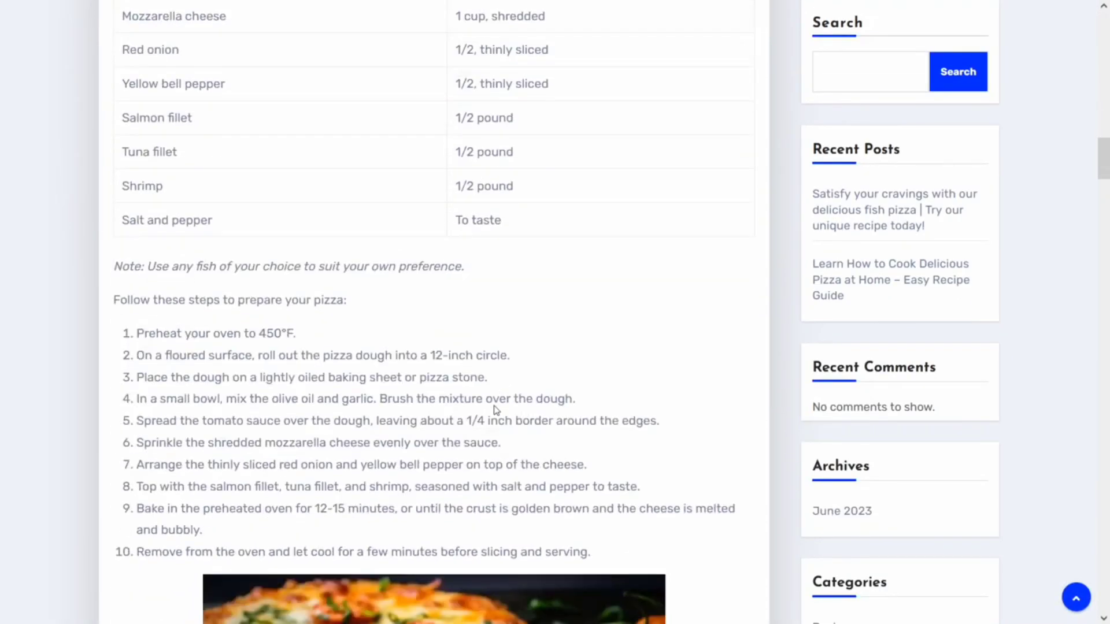
scroll(494, 410, "down", 11)
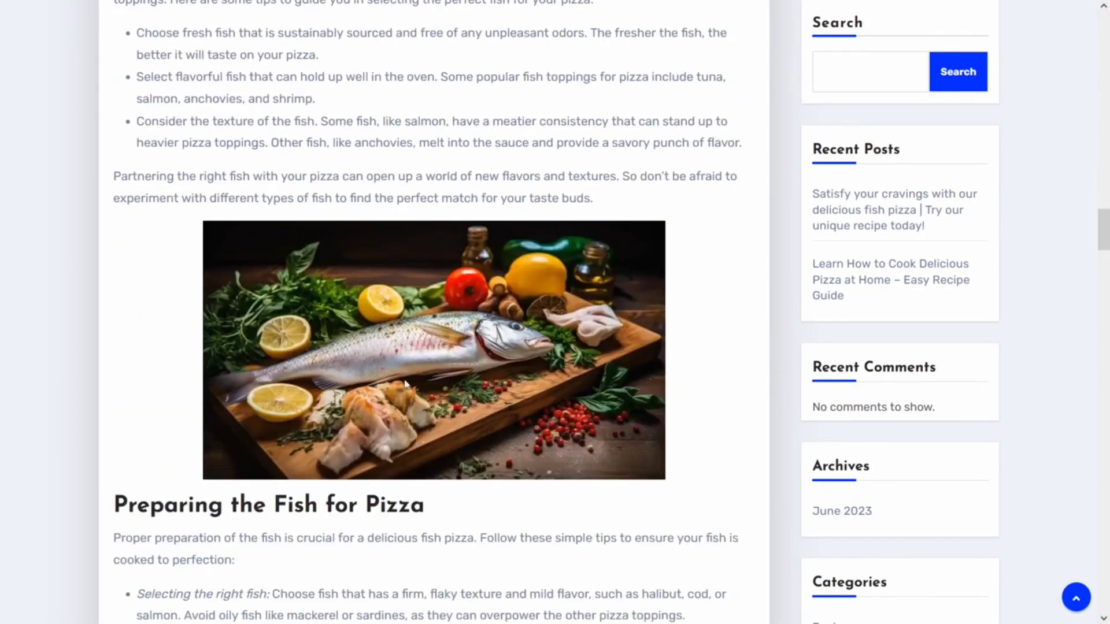
scroll(405, 383, "down", 14)
scroll(405, 380, "down", 5)
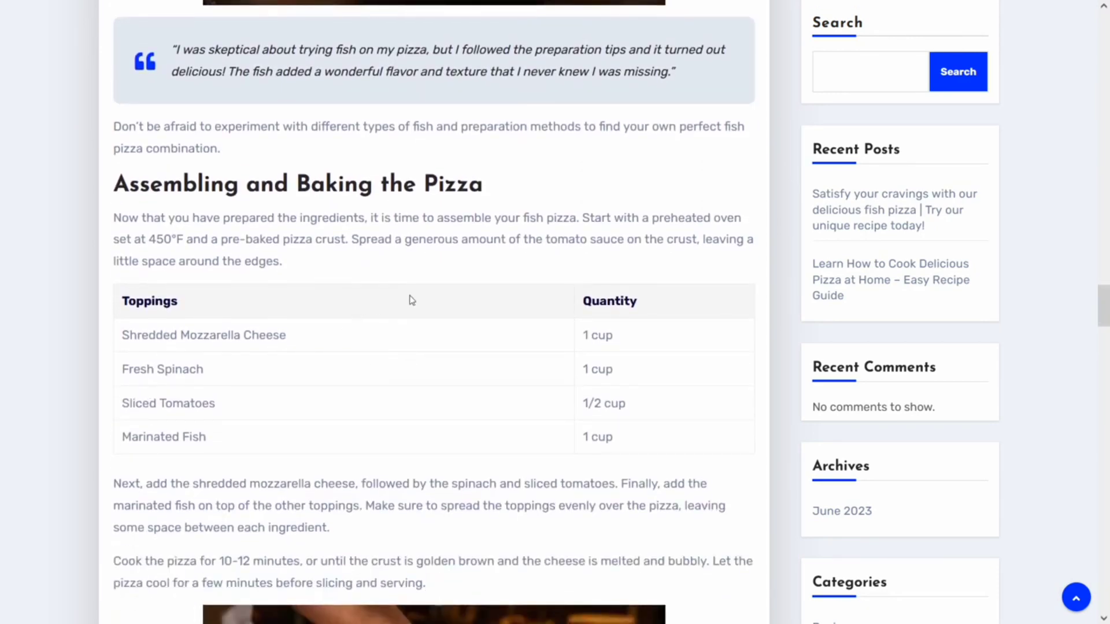
scroll(411, 300, "down", 10)
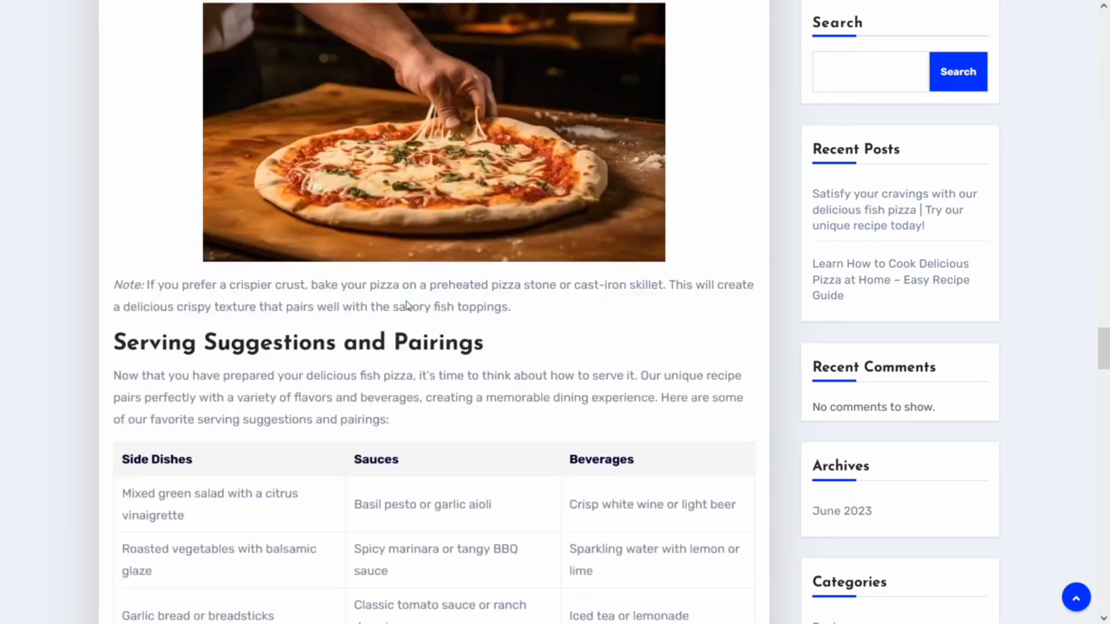
scroll(407, 301, "up", 3)
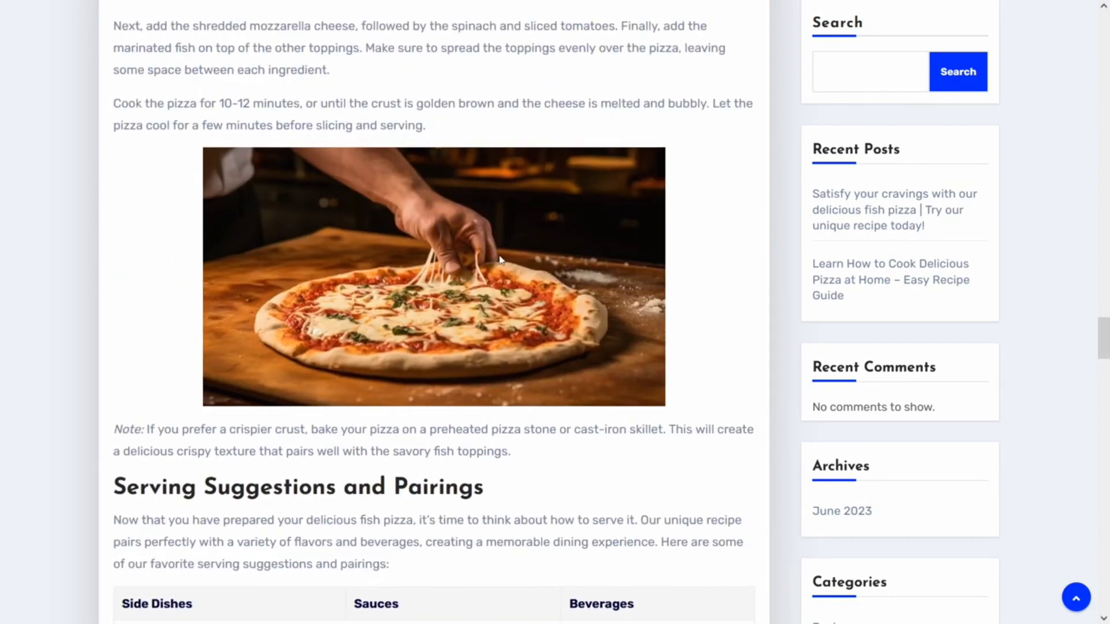
scroll(472, 255, "down", 4)
scroll(508, 240, "up", 5)
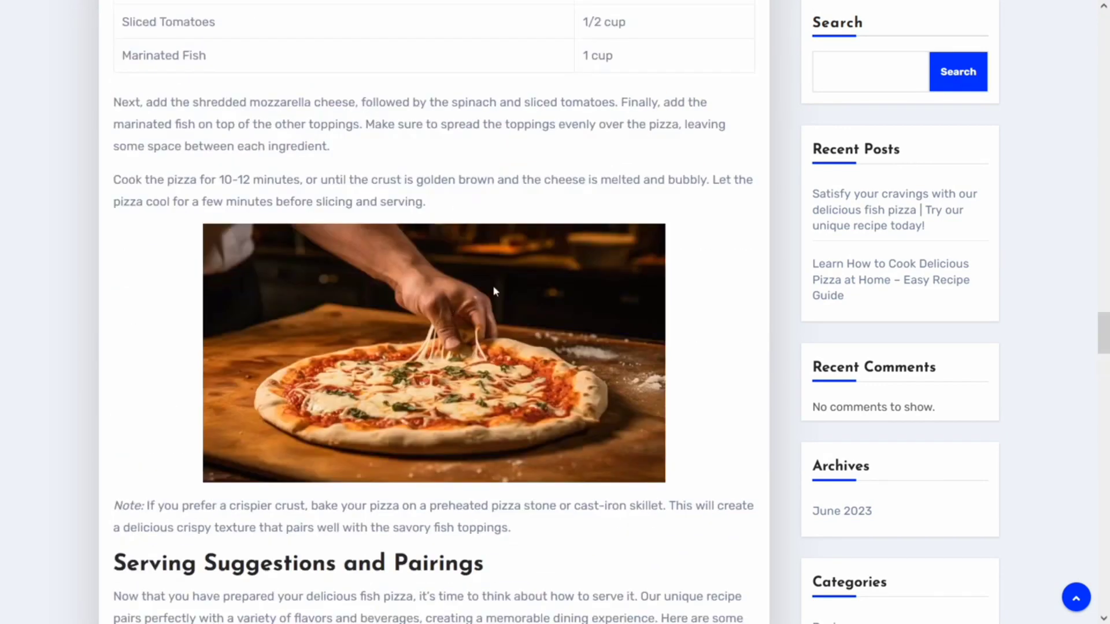
scroll(488, 355, "down", 13)
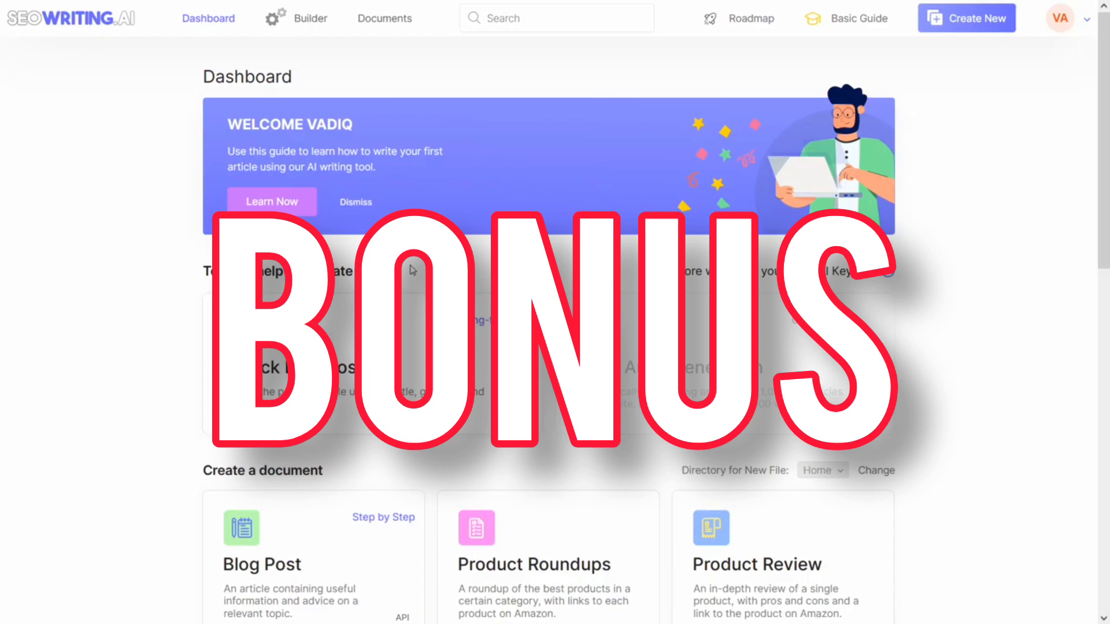
Return to the top of the Dashboard and start a new 1-Click Blog Post.
scroll(412, 270, "down", 15)
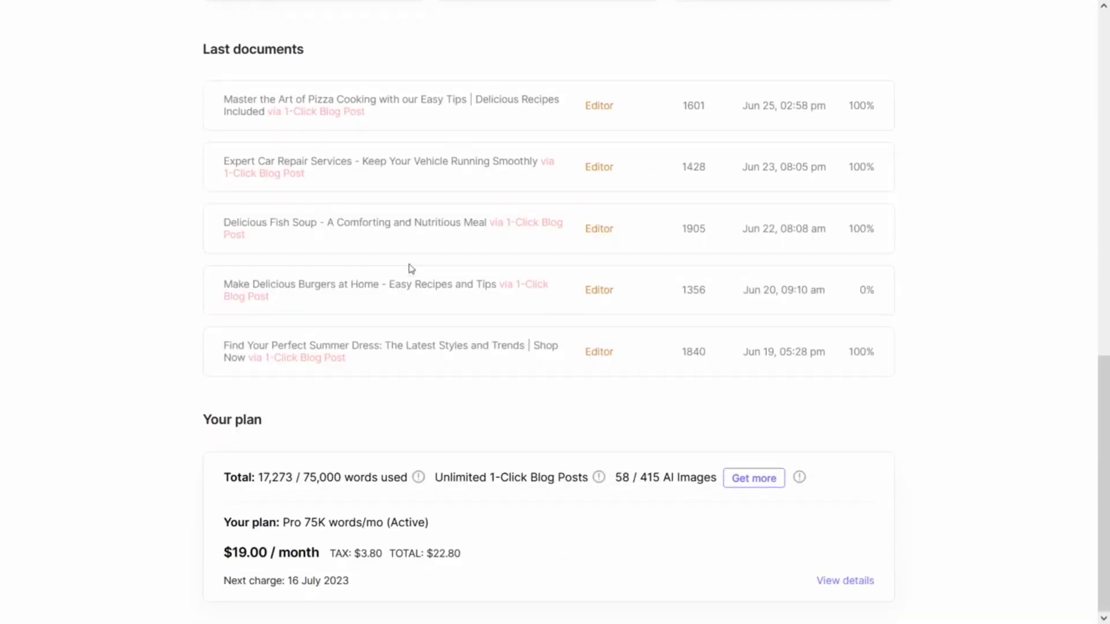
scroll(520, 416, "up", 8)
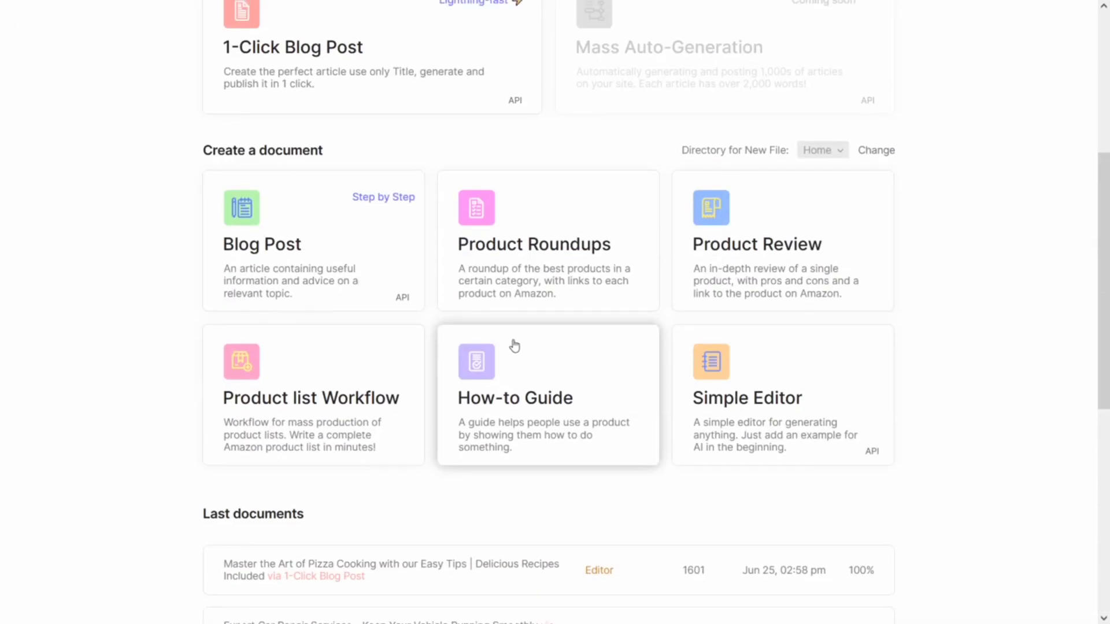
scroll(514, 346, "up", 5)
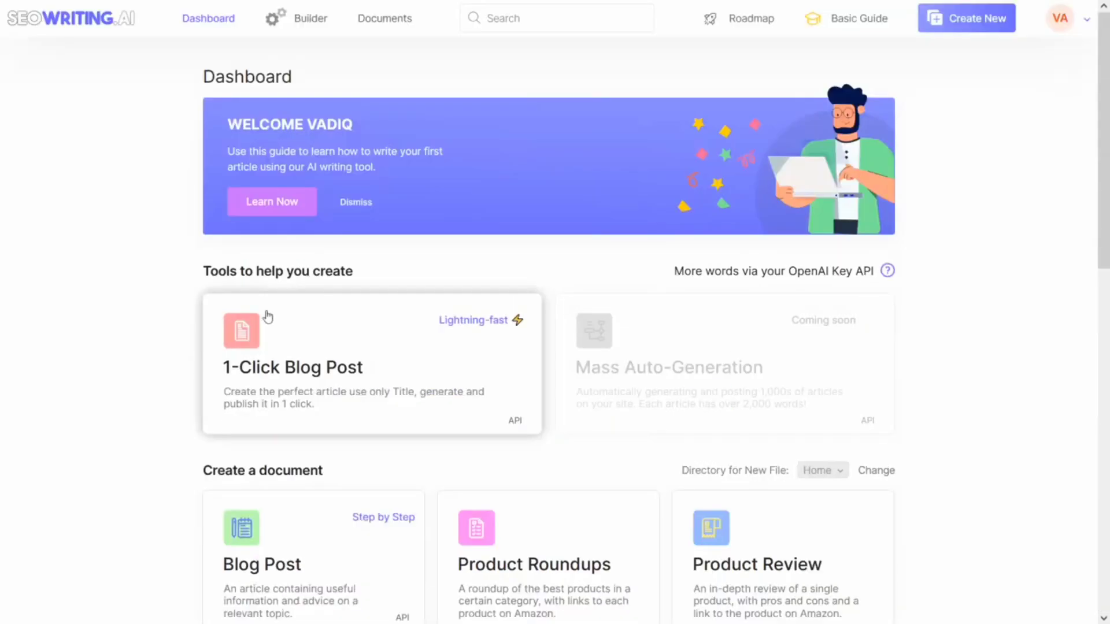
left_click(399, 380)
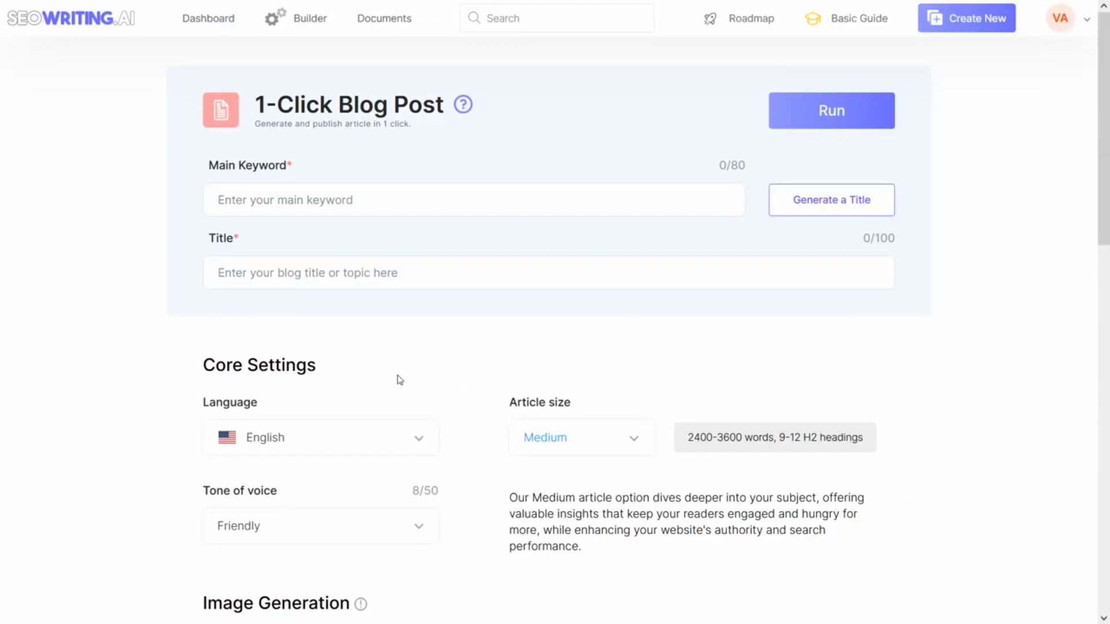
Enter keyword 'fish pizza' and regenerate titles until one promises a unique fish pizza recipe.
left_click(354, 203)
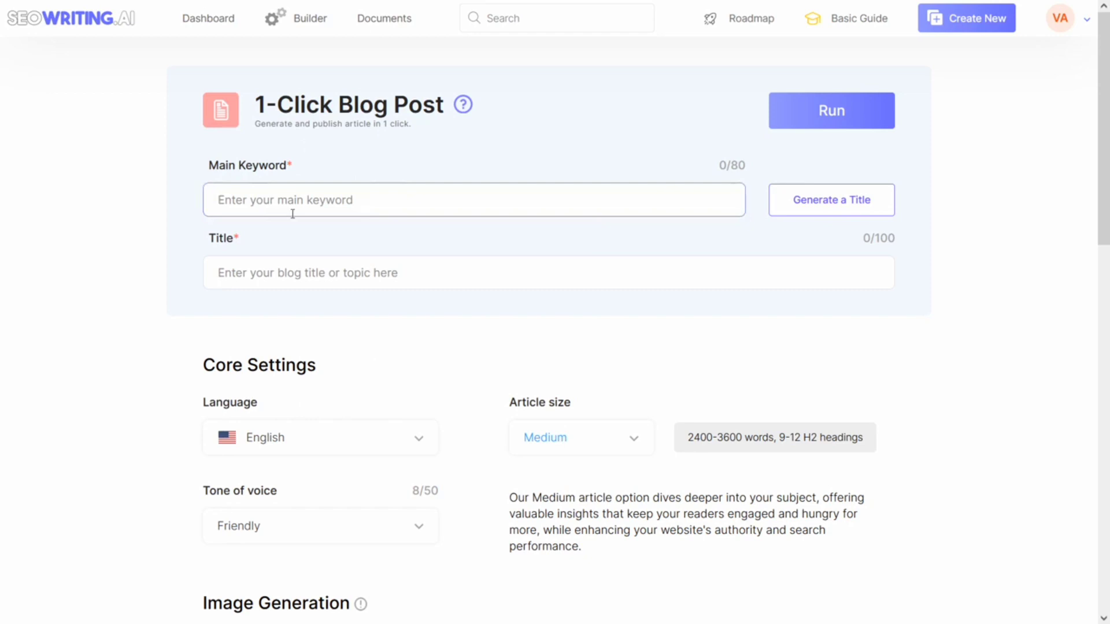
type("fish pizza")
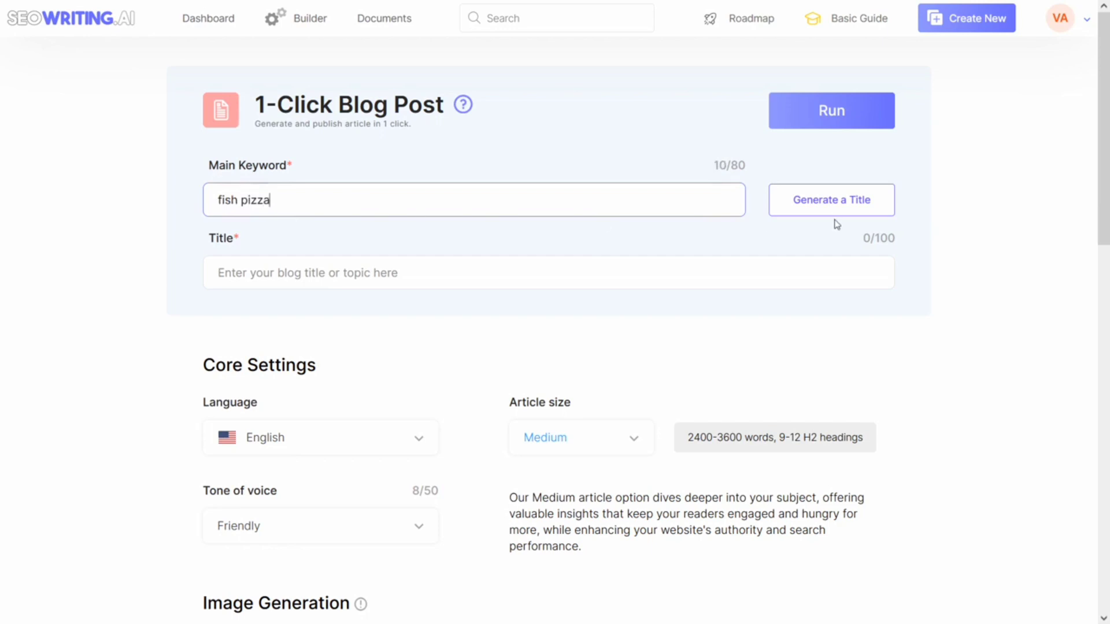
left_click(822, 200)
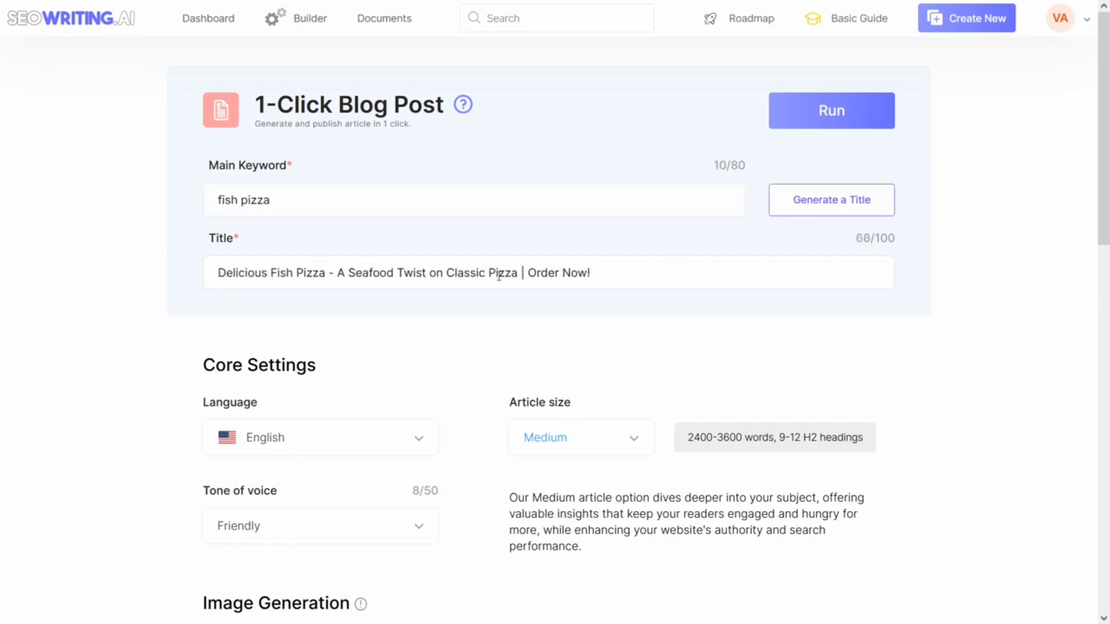
left_click(832, 208)
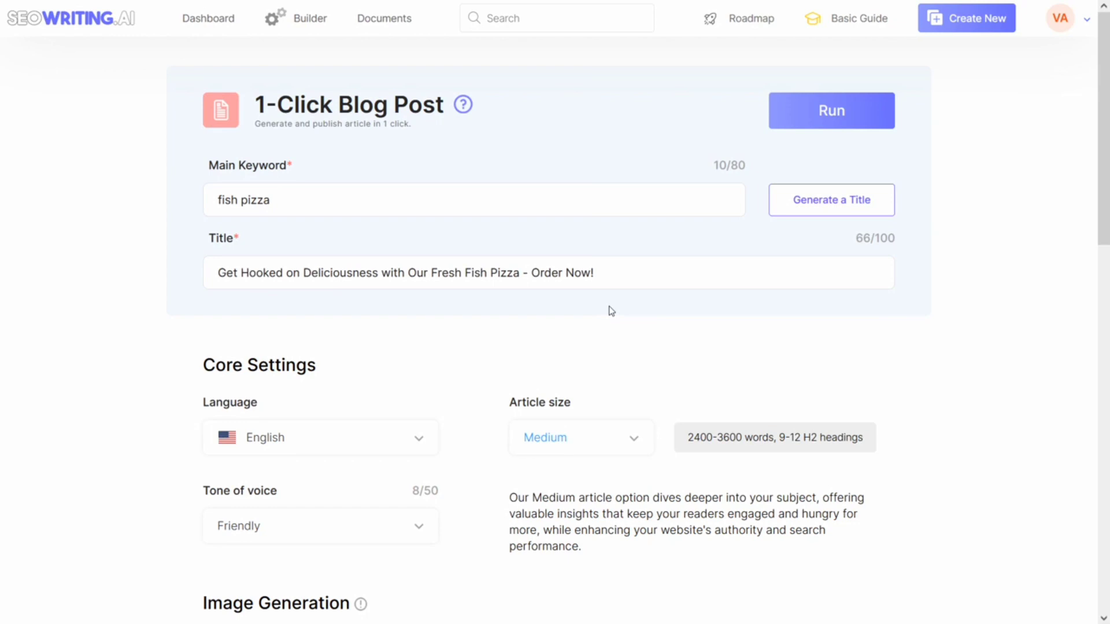
left_click(786, 200)
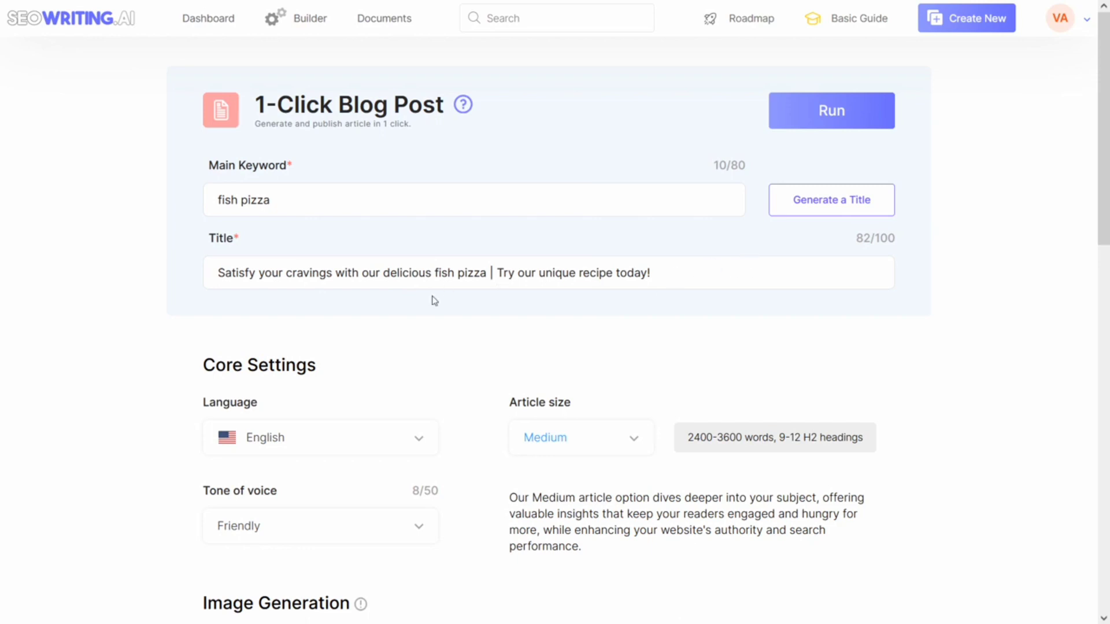
scroll(435, 301, "down", 3)
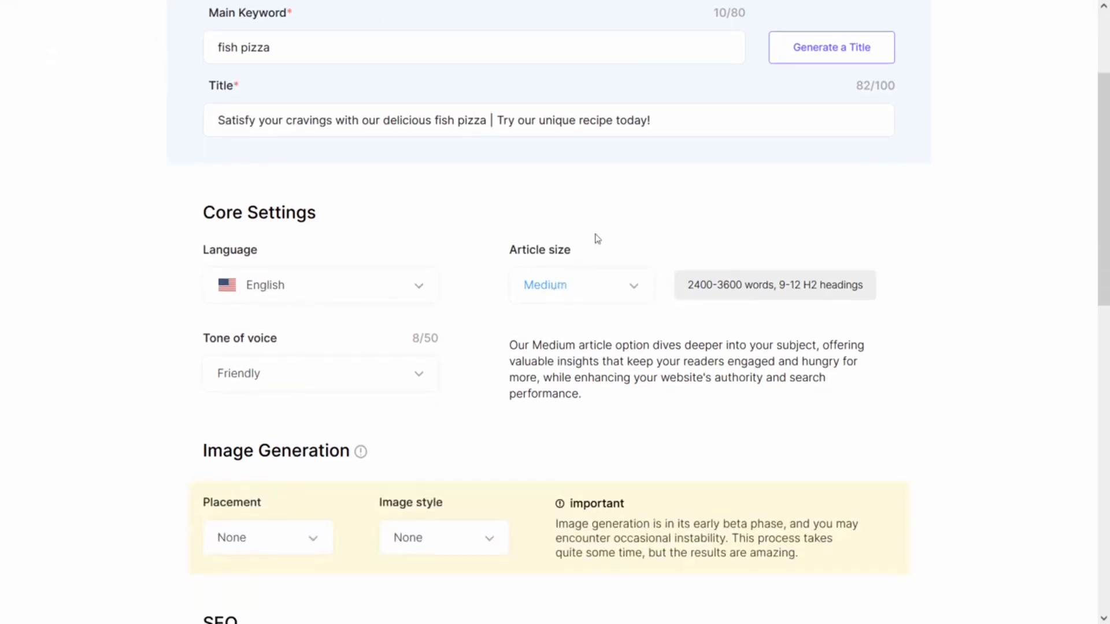
Keep article size at Medium and change the tone of voice from Friendly to Professional.
left_click(575, 292)
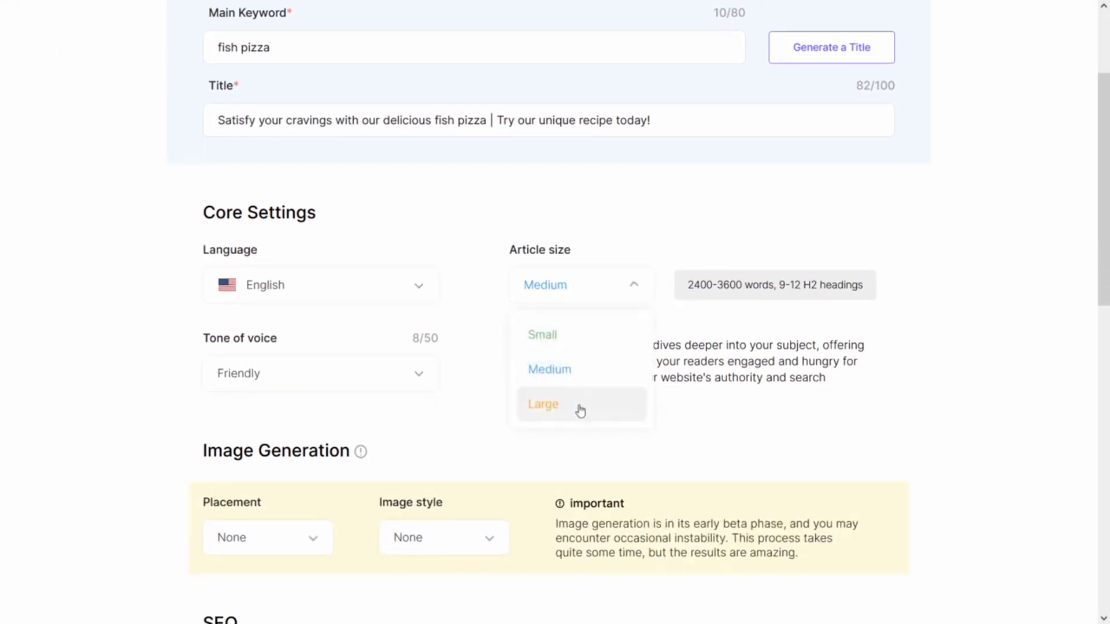
left_click(589, 369)
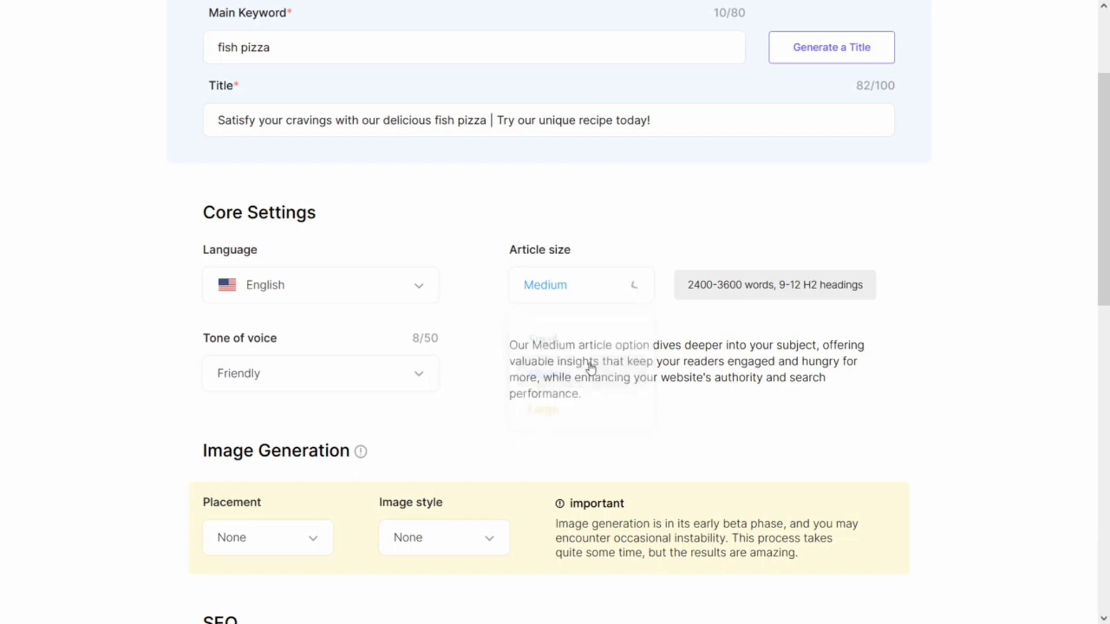
scroll(493, 350, "down", 1)
left_click(385, 295)
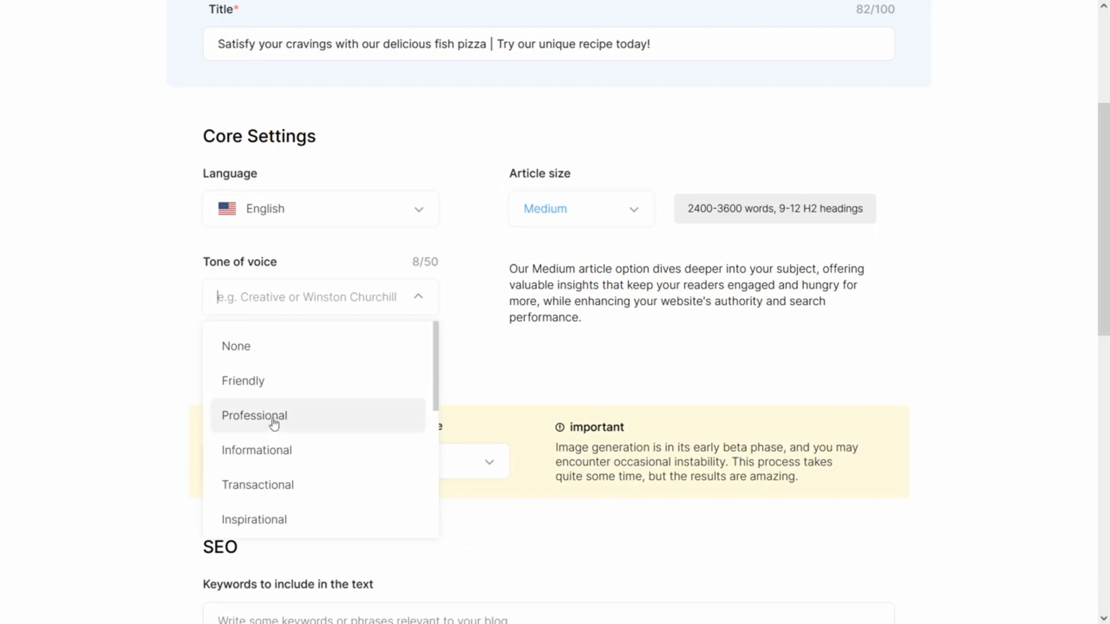
left_click(305, 424)
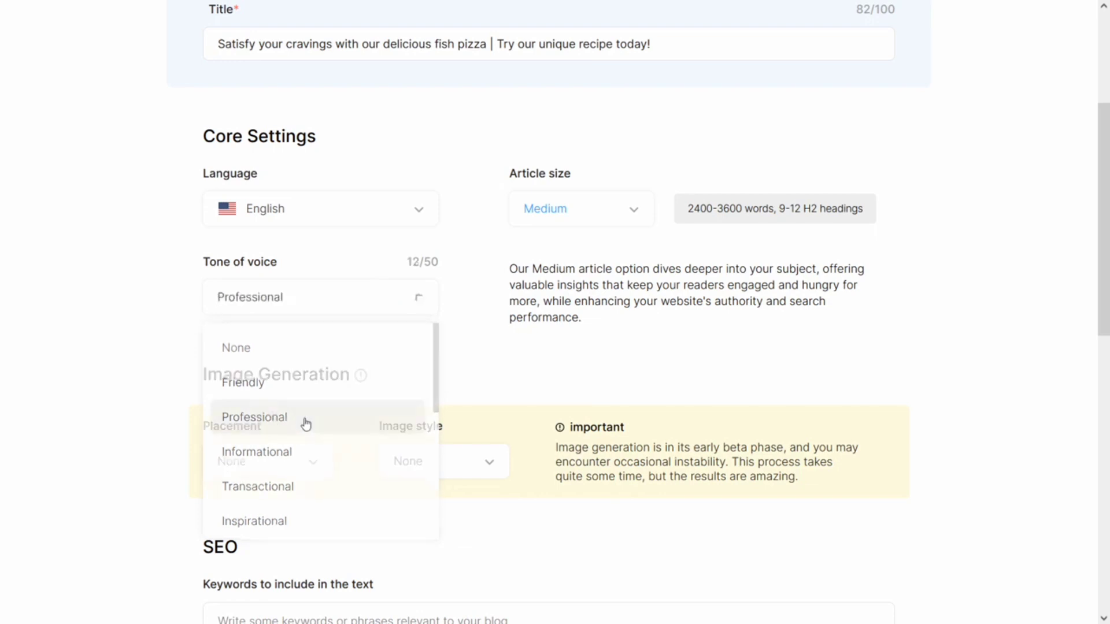
scroll(536, 374, "down", 2)
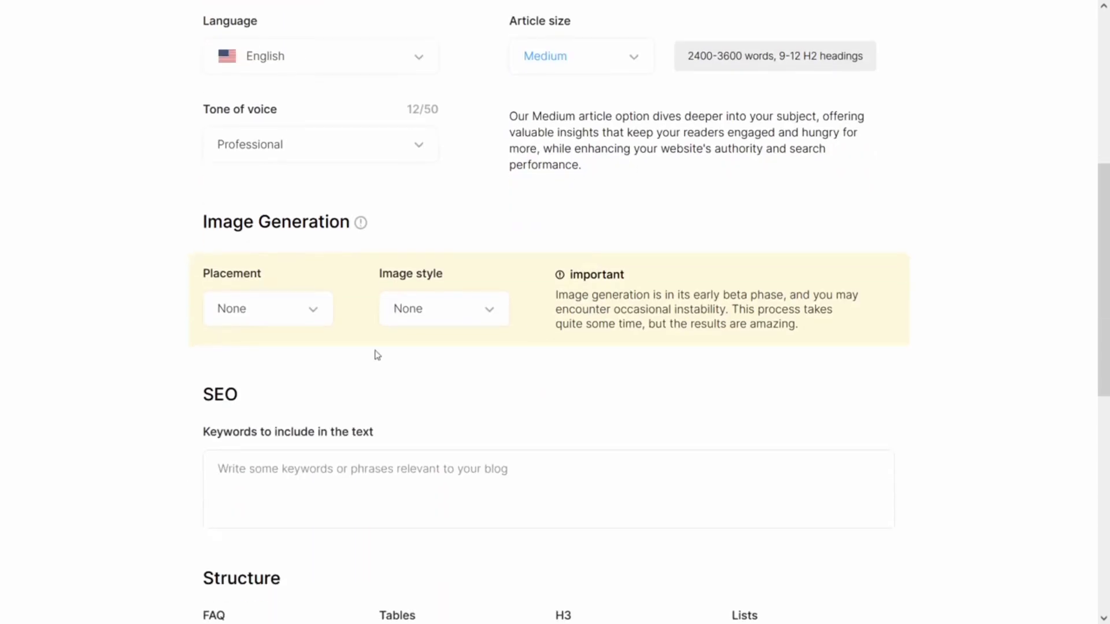
Set image placement to In Each Section, leaving image style at None.
left_click(285, 314)
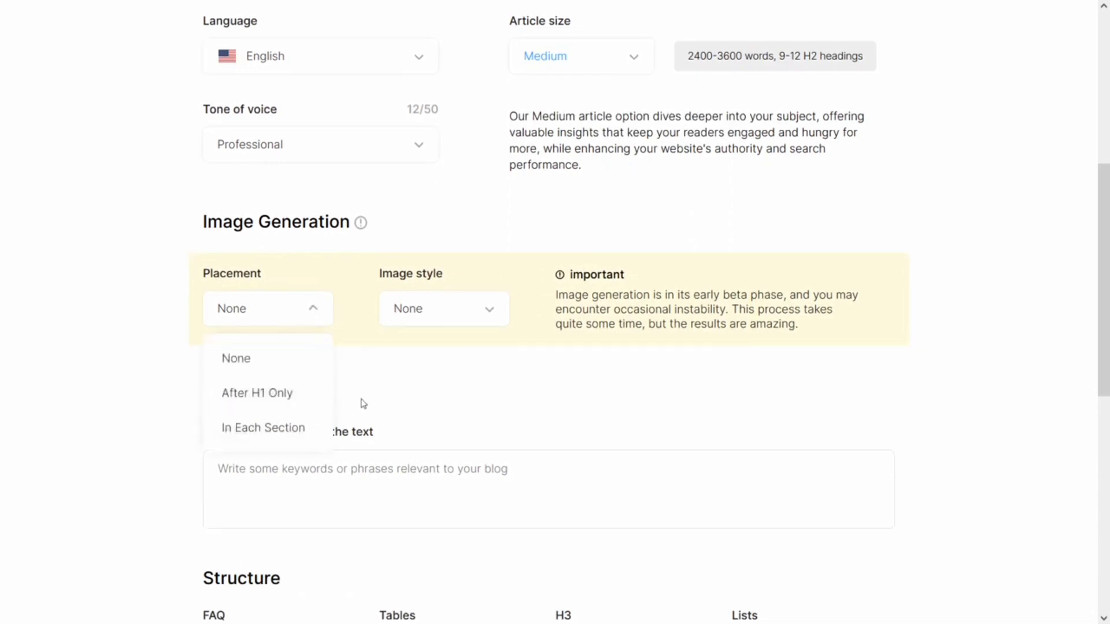
left_click(280, 434)
left_click(459, 315)
left_click(458, 315)
left_click(458, 315)
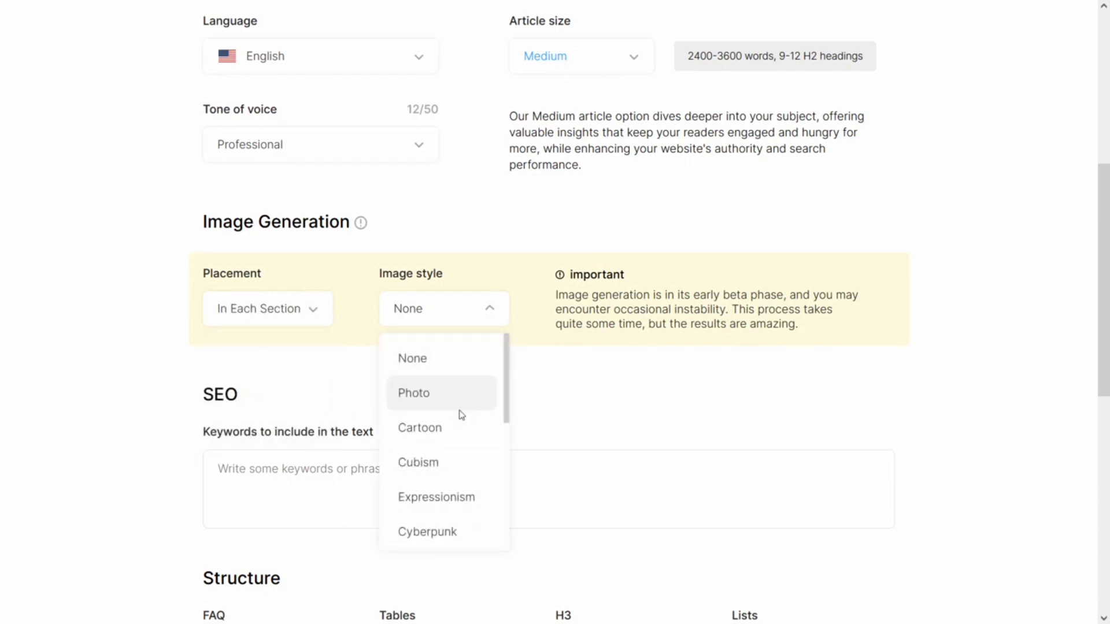
scroll(458, 416, "down", 3)
scroll(458, 416, "down", 2)
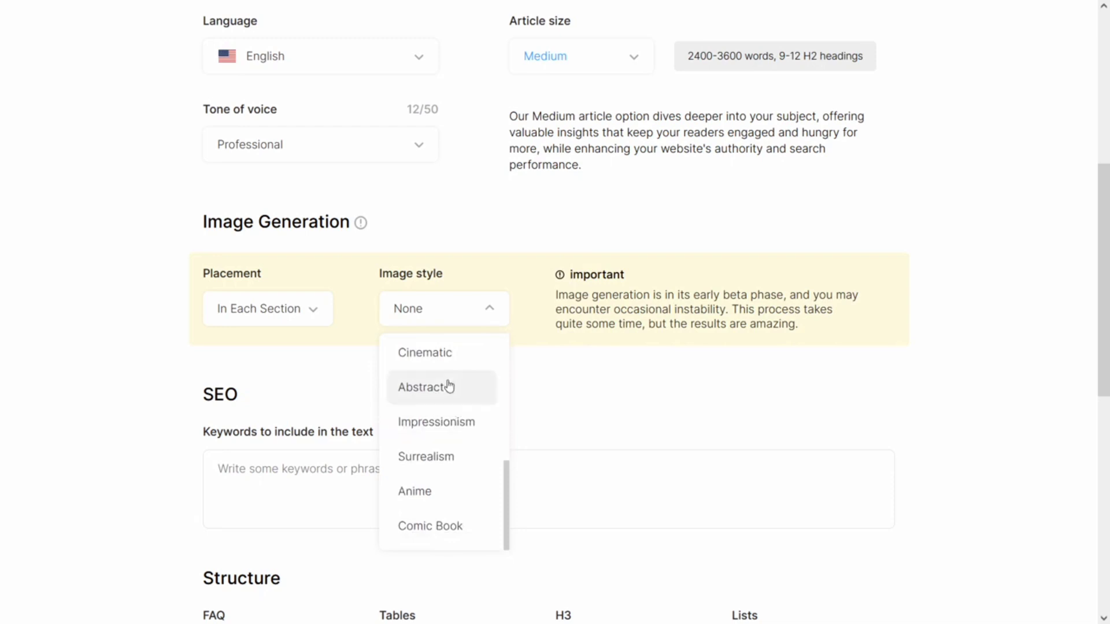
scroll(454, 463, "up", 5)
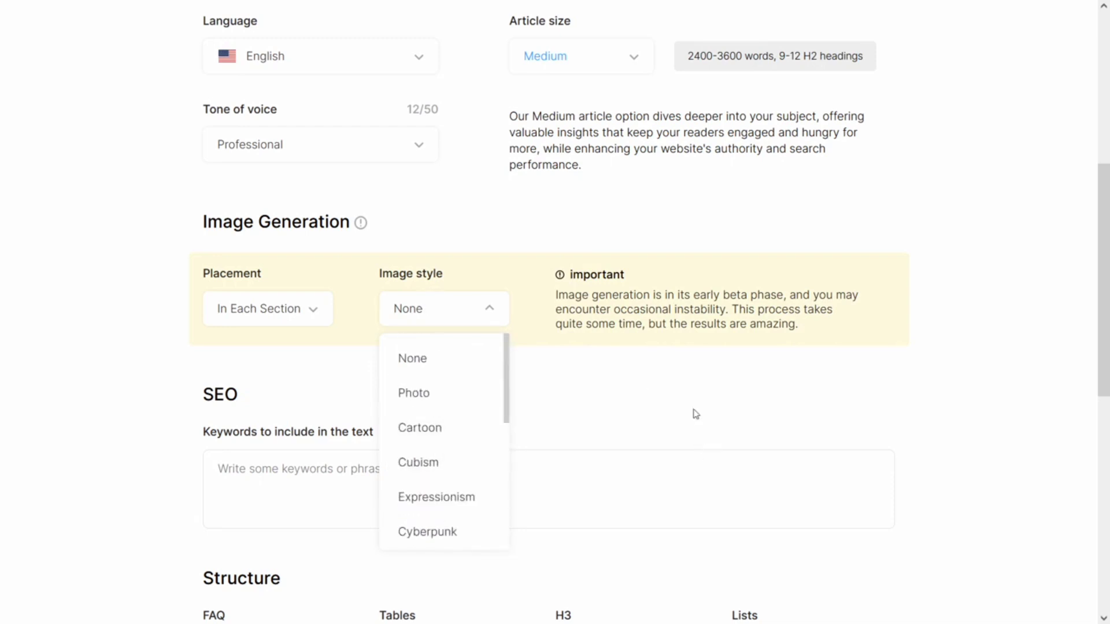
left_click(670, 388)
Add 'cooking pizza', 'fish pizza recipe' and 'pizza at home' as keywords to include.
scroll(420, 395, "down", 4)
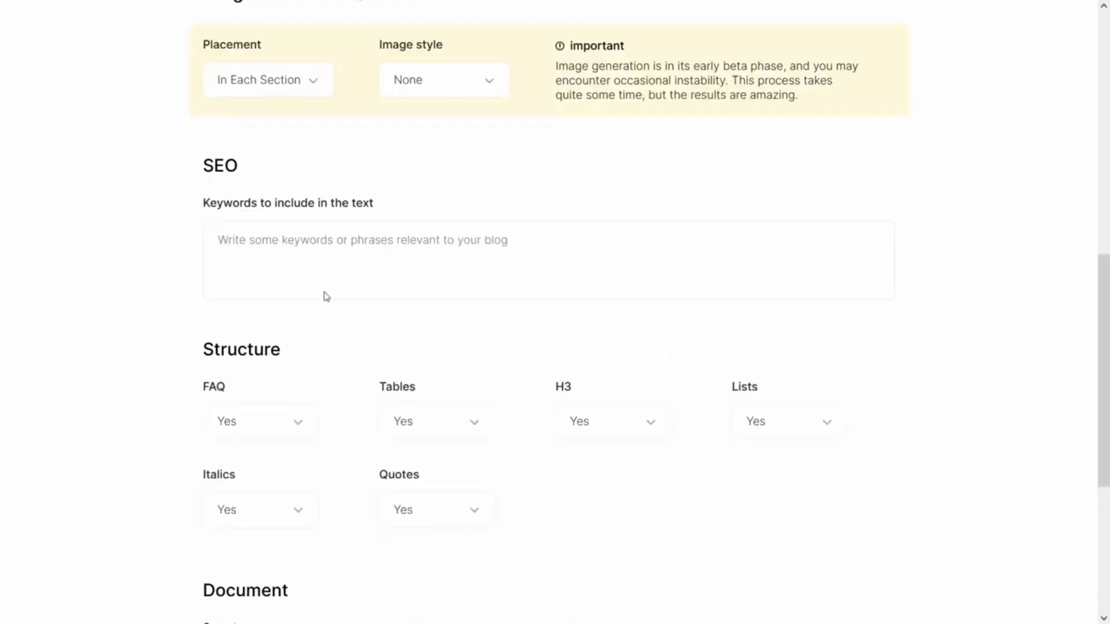
left_click(318, 256)
type("cooking pizza")
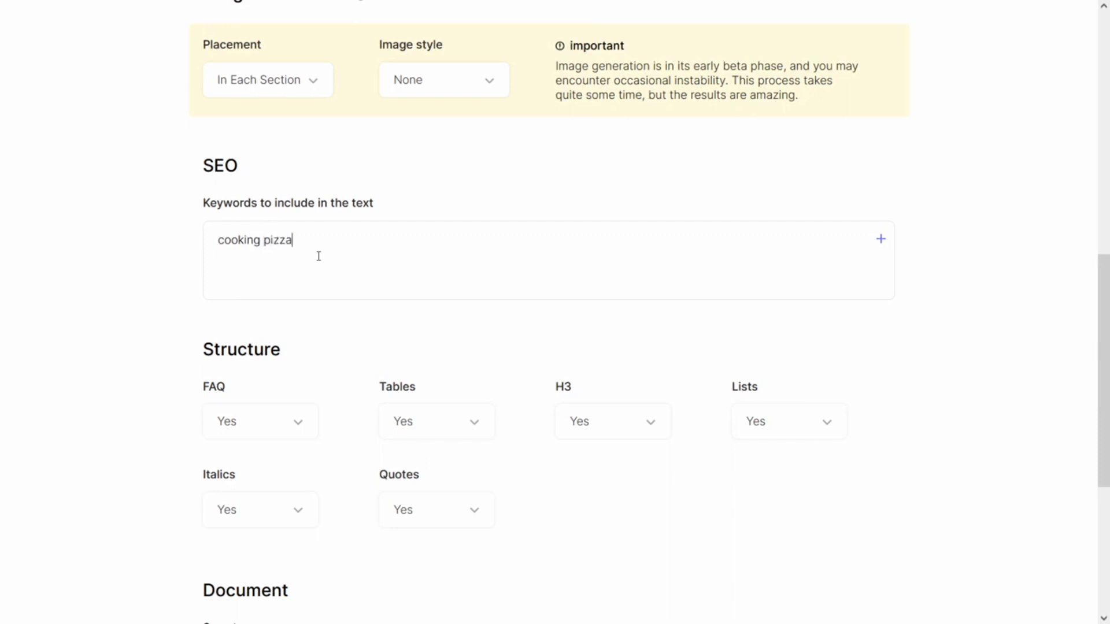
key("Return")
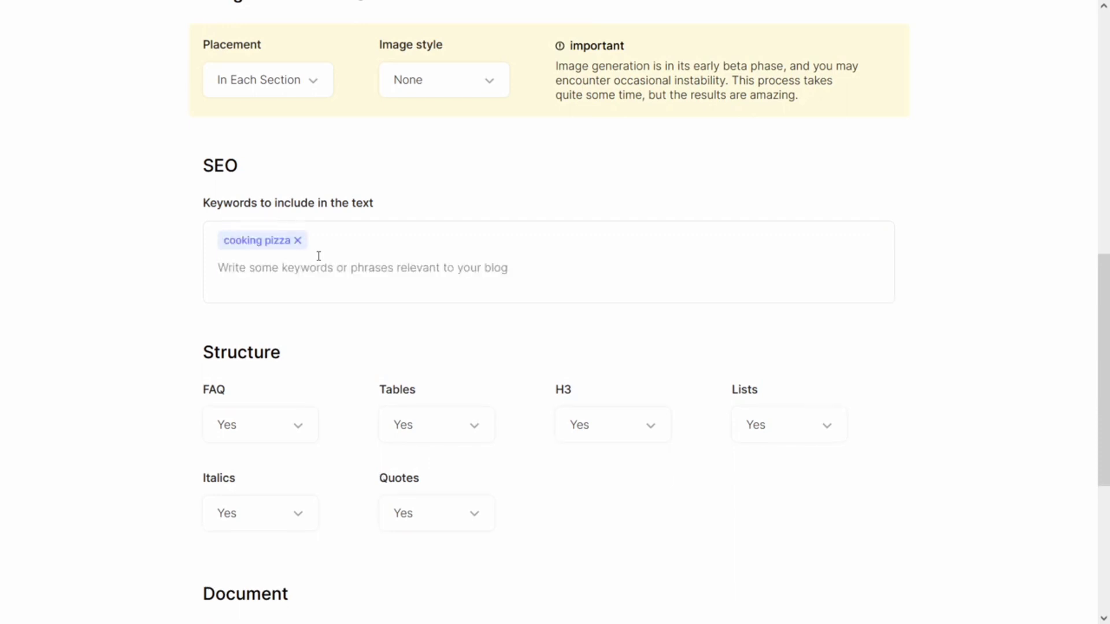
type("fish pizza recipe")
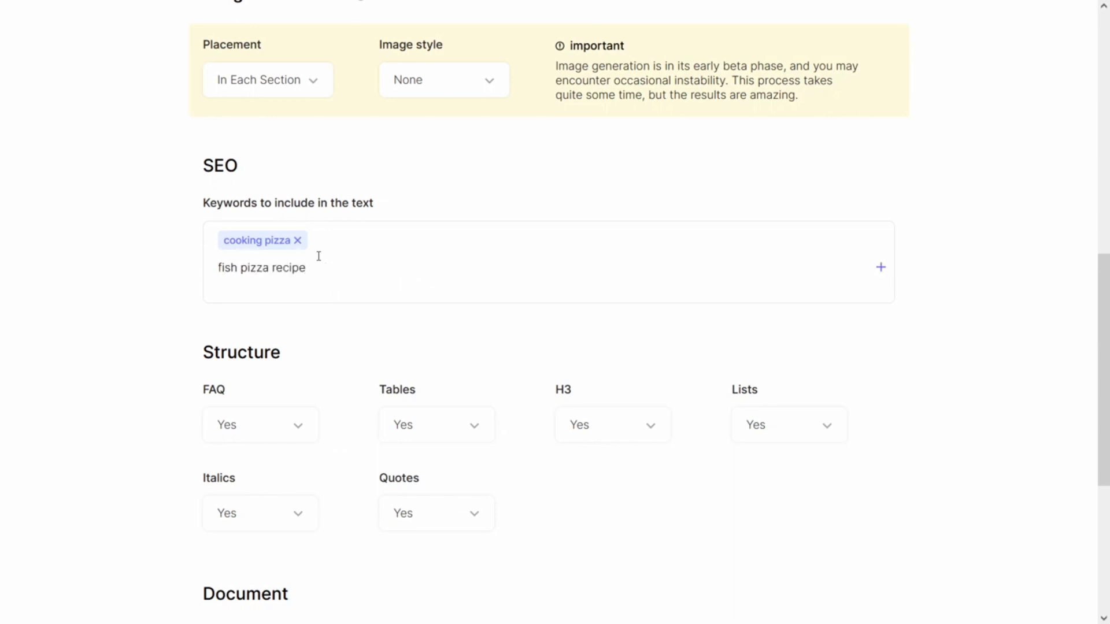
key("Return")
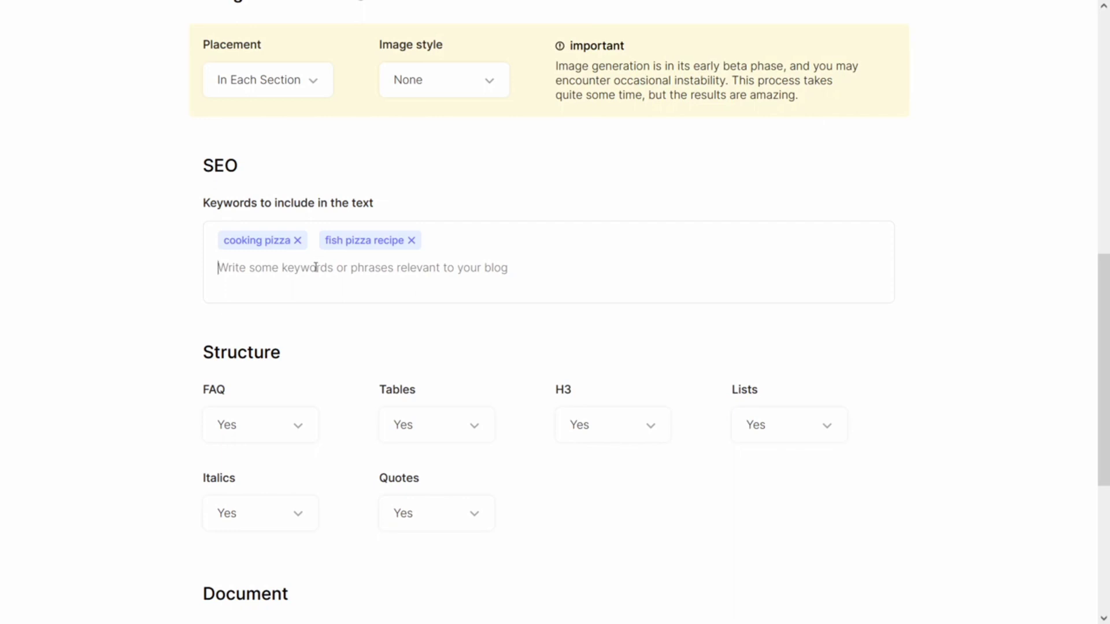
type("pi")
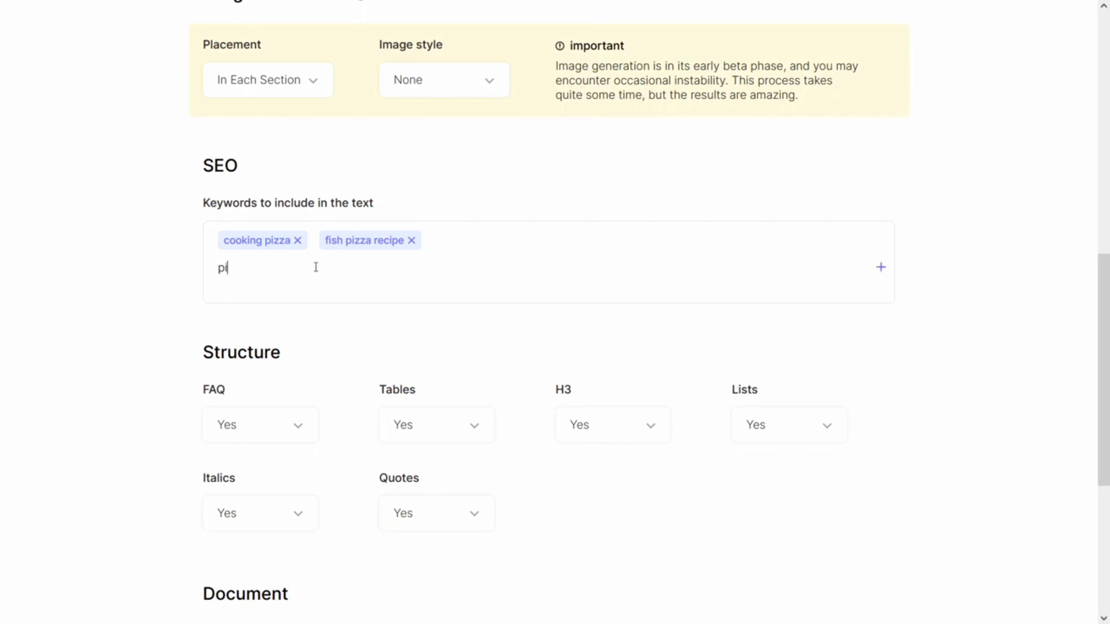
type("zza at home")
key("Return")
scroll(277, 364, "down", 3)
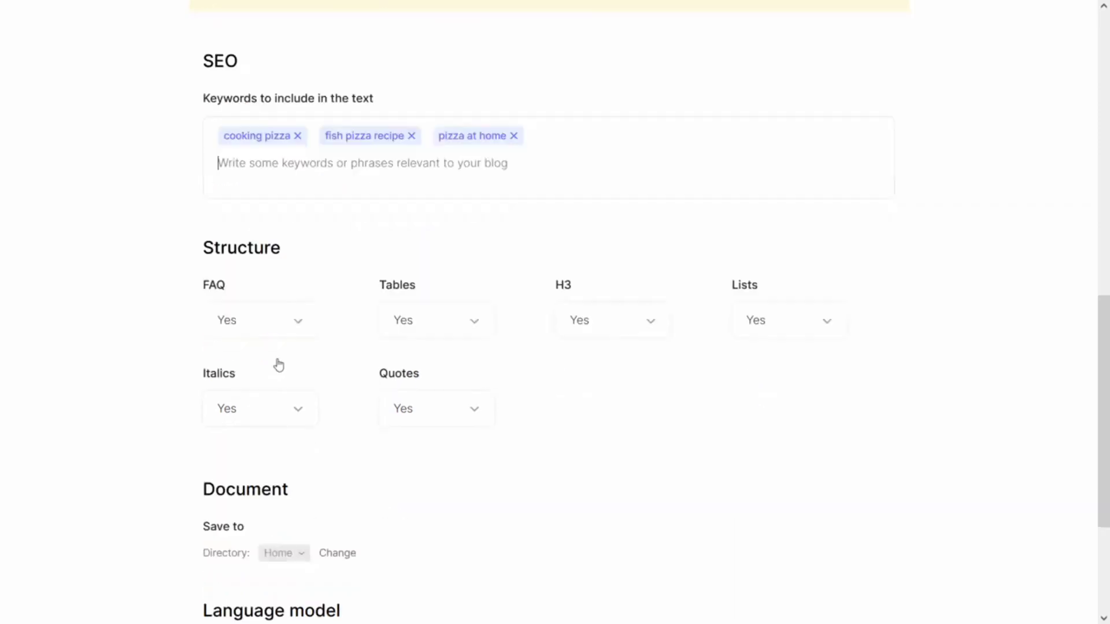
left_click(277, 278)
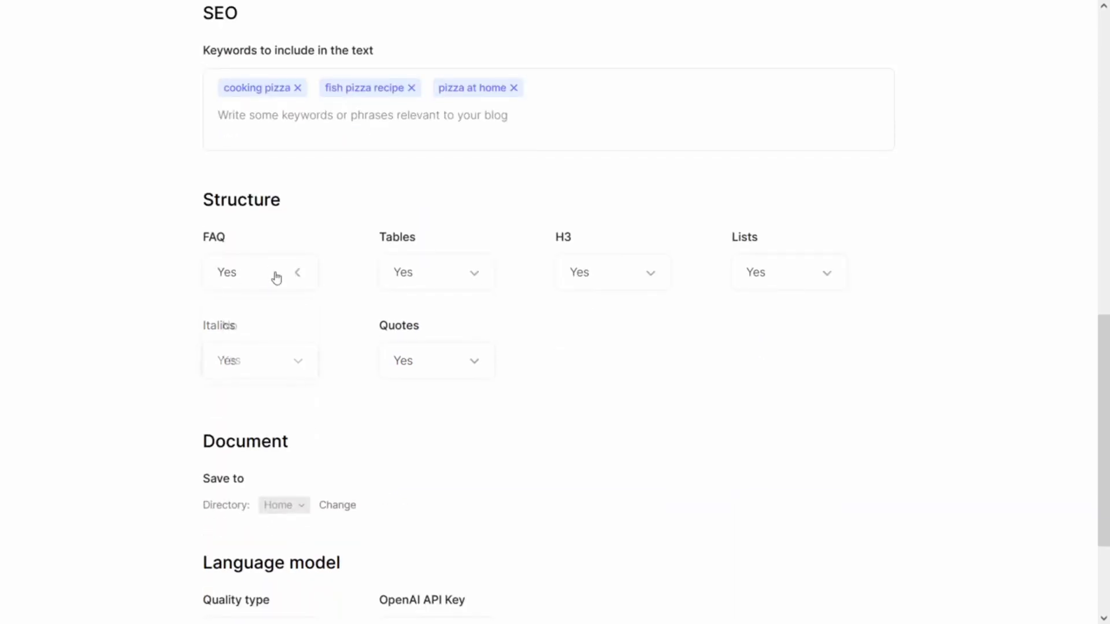
left_click(522, 279)
scroll(347, 318, "down", 3)
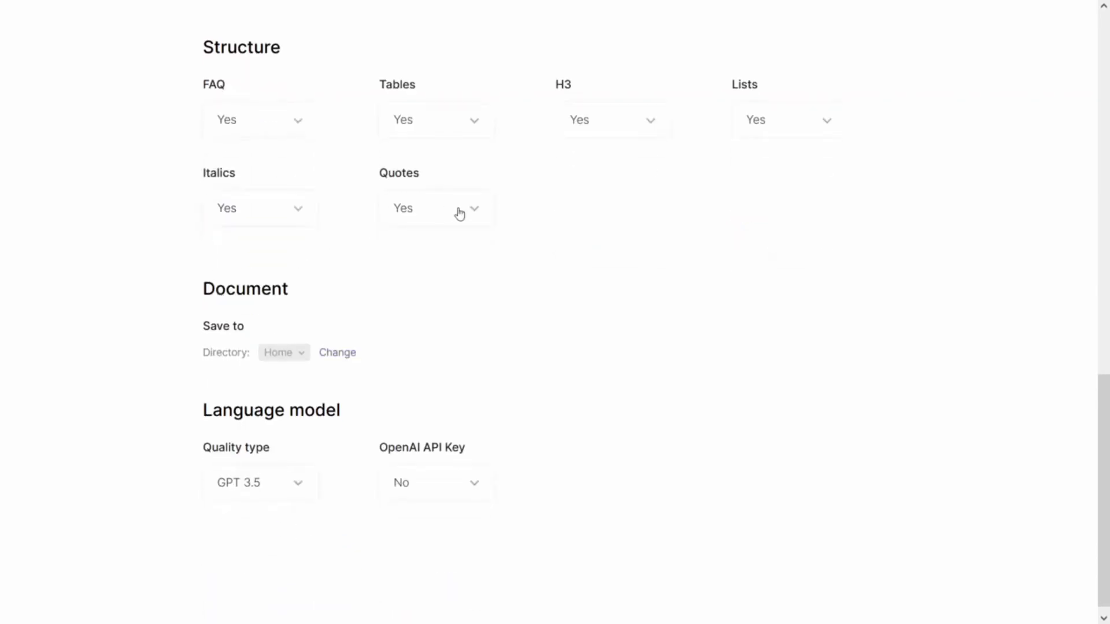
left_click_drag(209, 299, 249, 296)
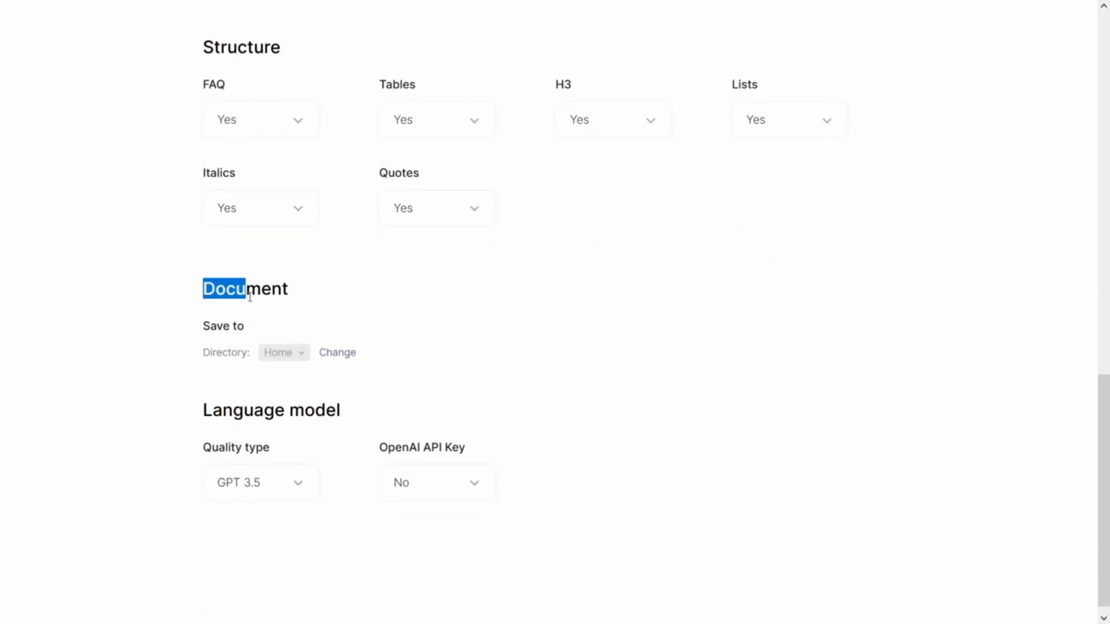
scroll(439, 405, "down", 1)
left_click(414, 362)
left_click(411, 474)
left_click(410, 476)
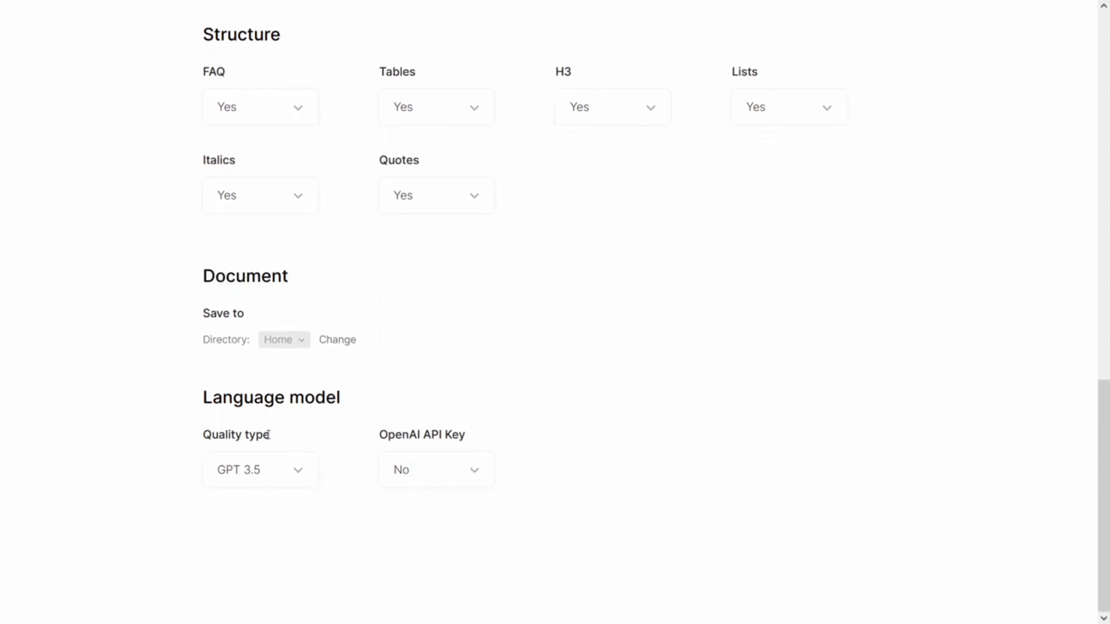
left_click(251, 471)
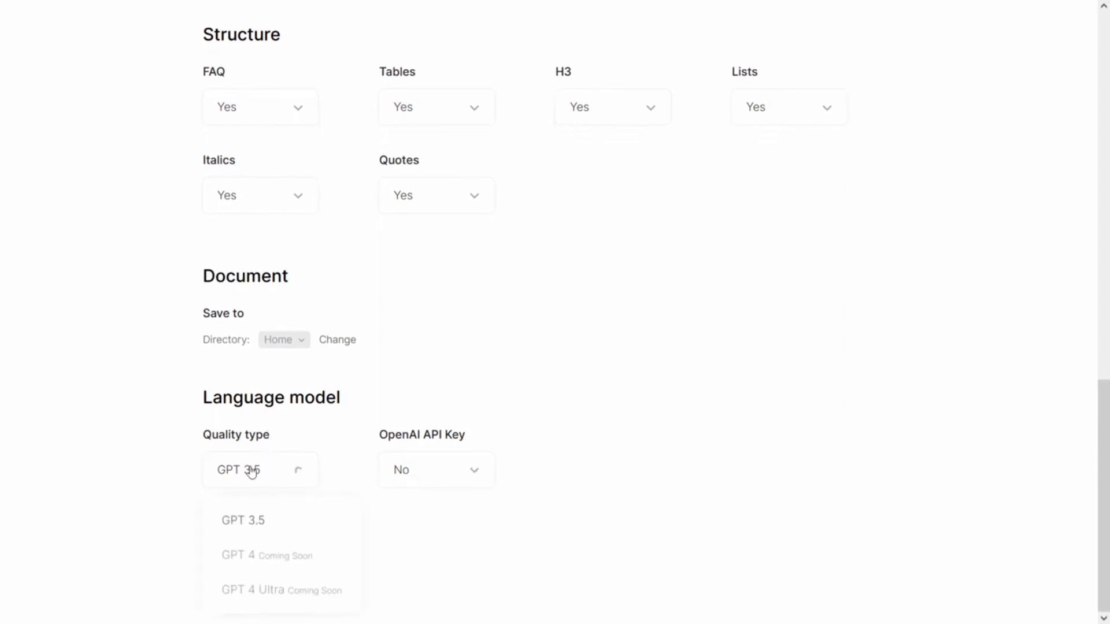
left_click(263, 528)
scroll(813, 433, "up", 15)
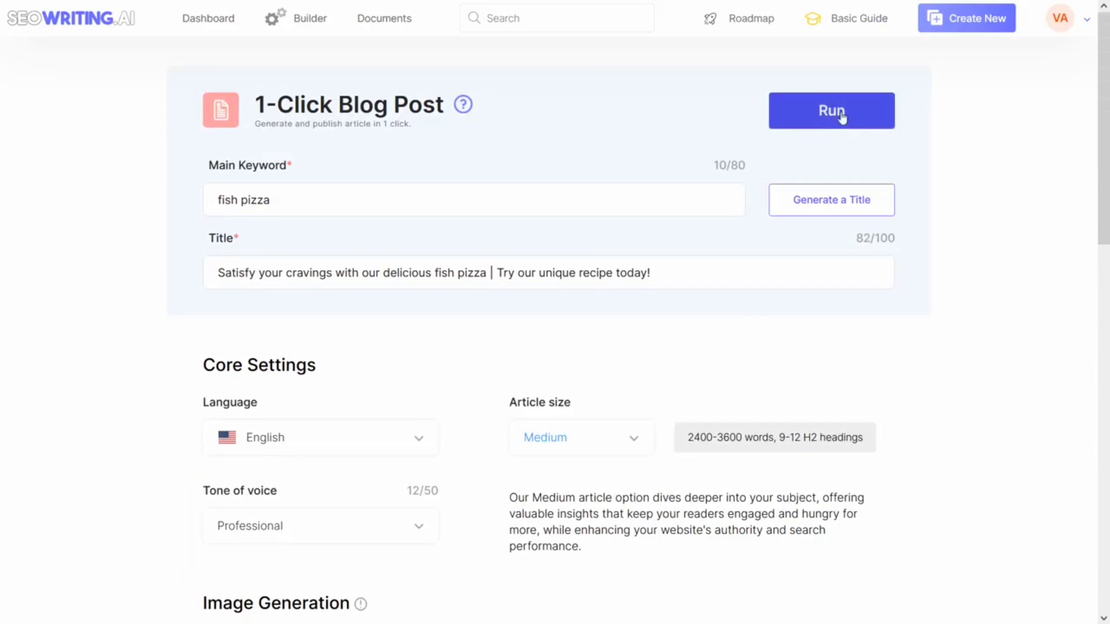
Launch generation of the fish pizza article and let it progress in Builder.
left_click(842, 118)
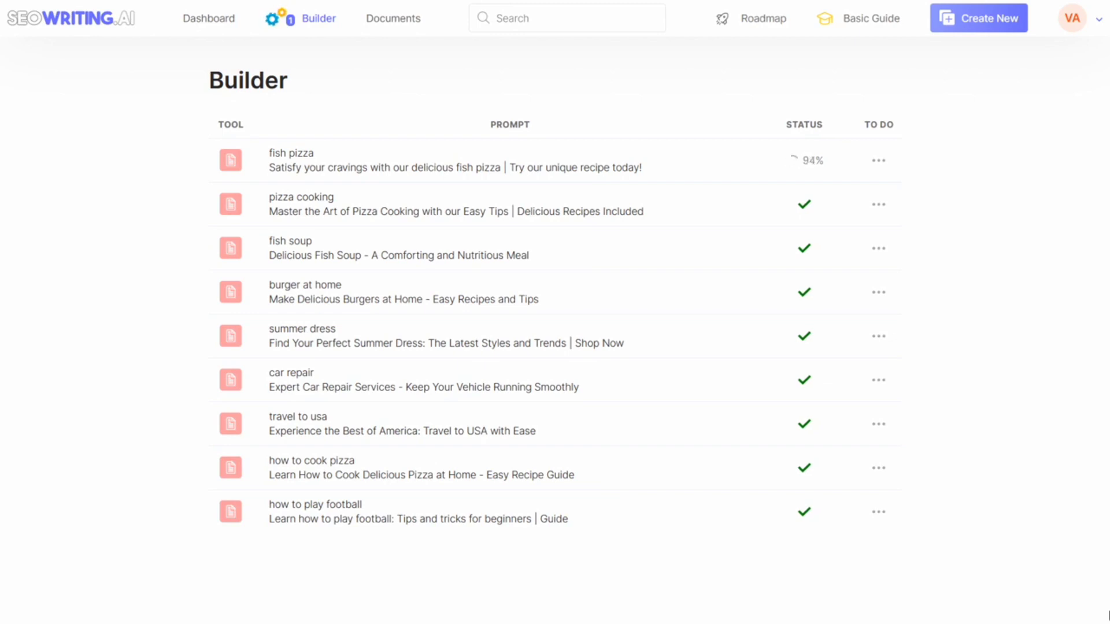
Open the fish pizza article with meta tags shown and highlight its meta title and description.
left_click(534, 166)
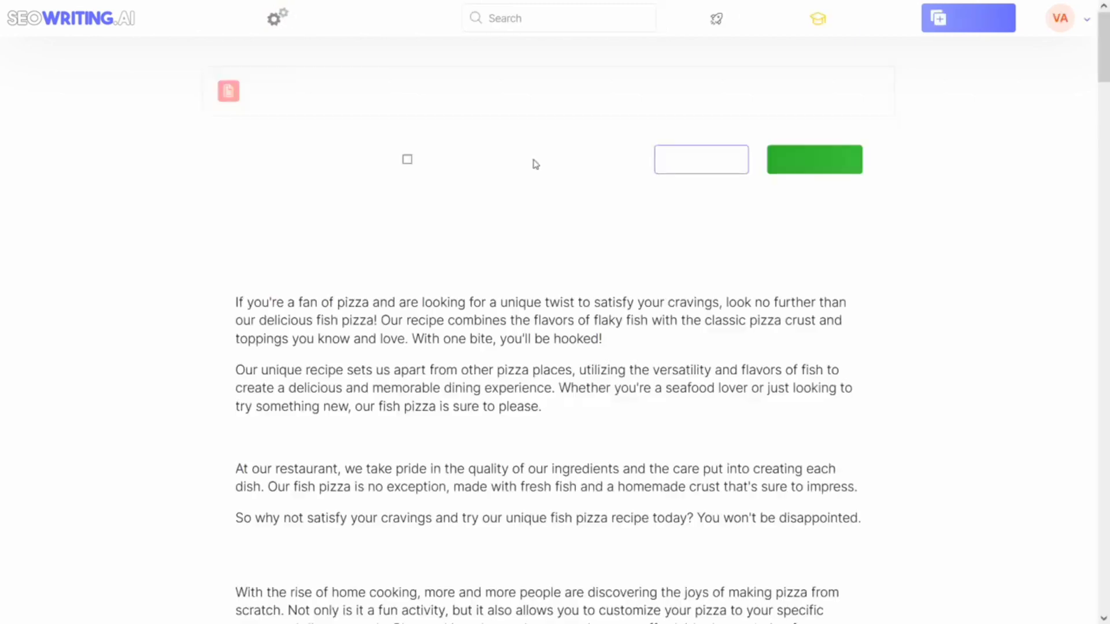
left_click(410, 162)
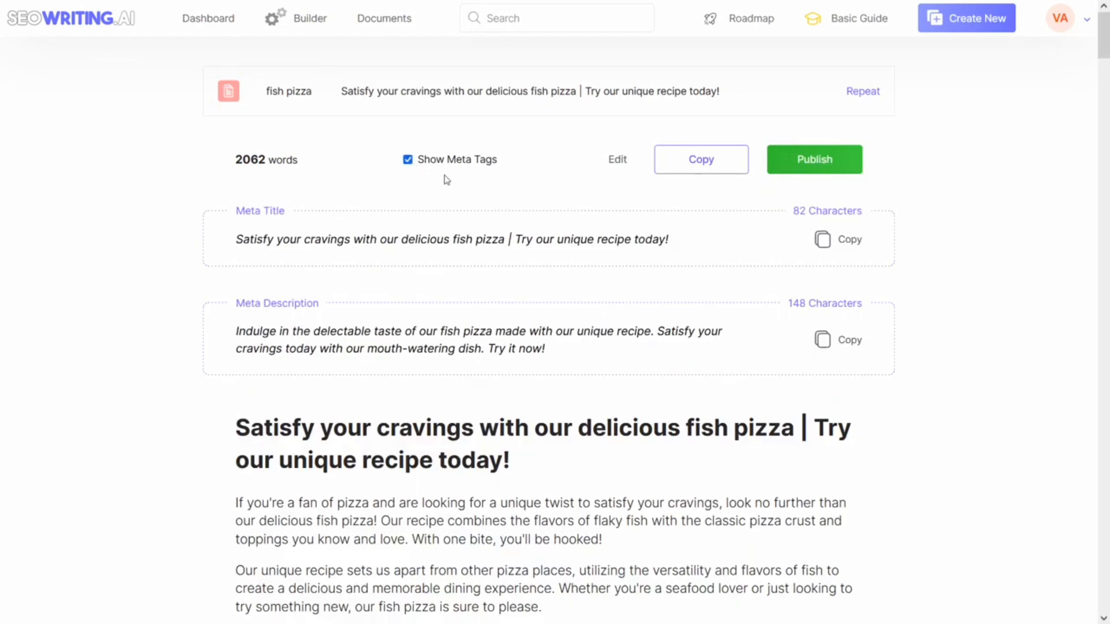
left_click_drag(243, 240, 310, 255)
left_click_drag(262, 331, 404, 348)
left_click(461, 367)
Scroll down to the ingredients table and highlight it.
scroll(463, 370, "down", 3)
scroll(907, 305, "down", 5)
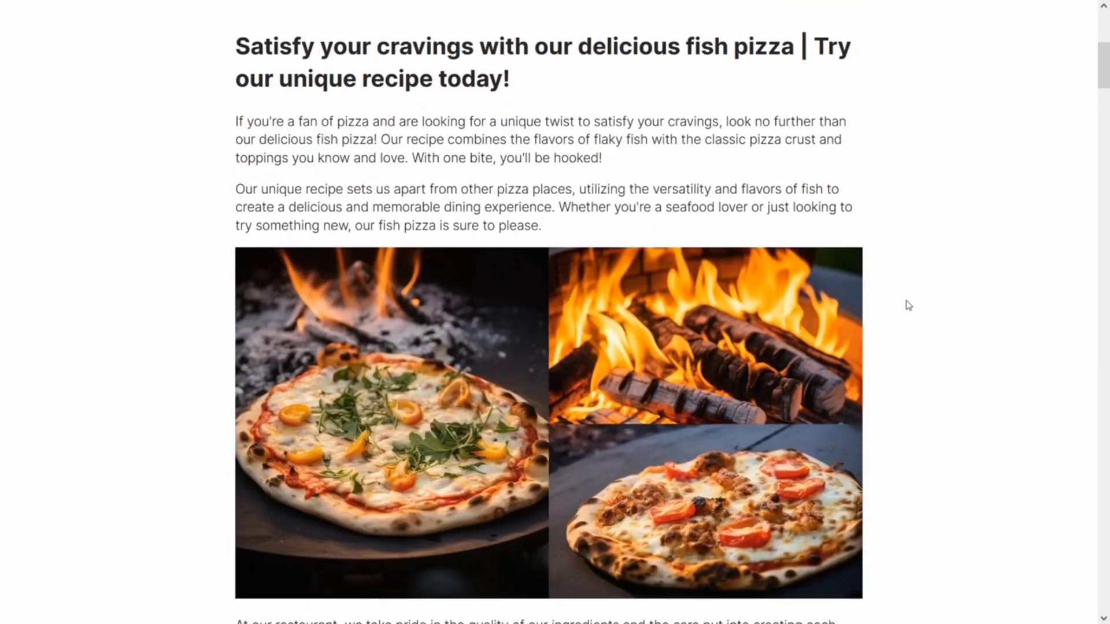
scroll(908, 305, "down", 12)
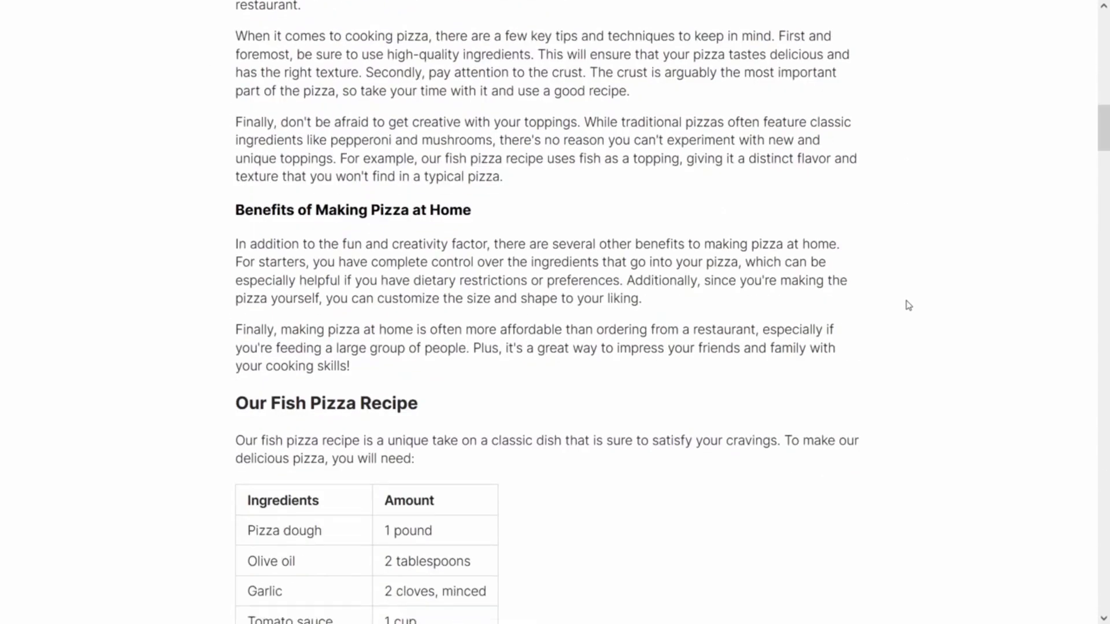
scroll(908, 305, "down", 3)
scroll(908, 305, "down", 1)
left_click_drag(243, 231, 474, 542)
left_click(746, 454)
Scroll through the recipe steps, AI images and serving pairings table.
scroll(747, 448, "down", 8)
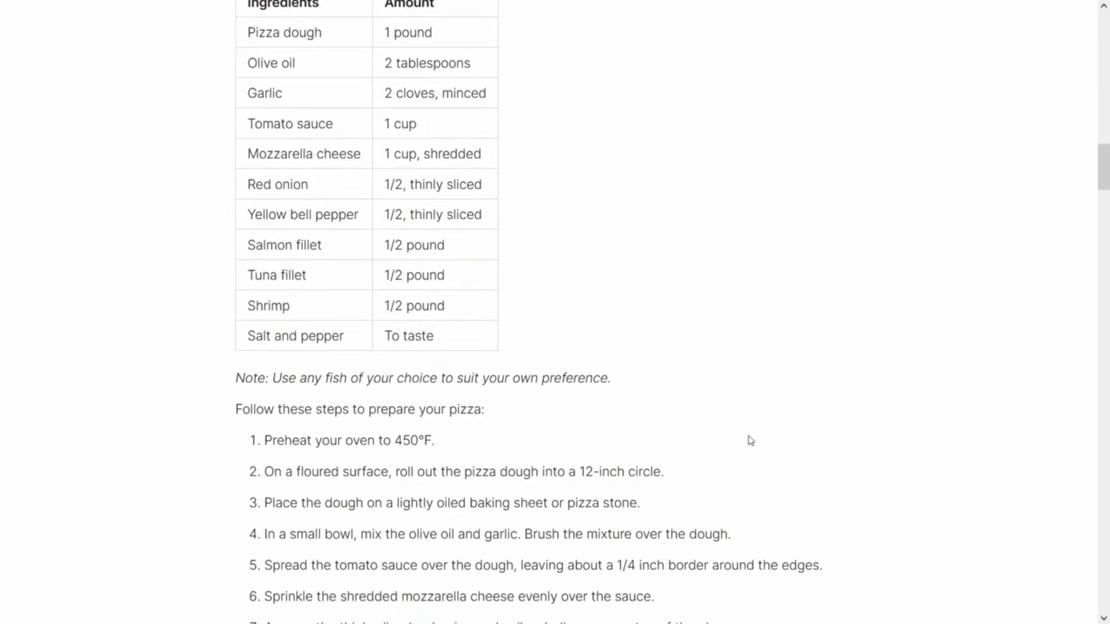
scroll(751, 440, "down", 4)
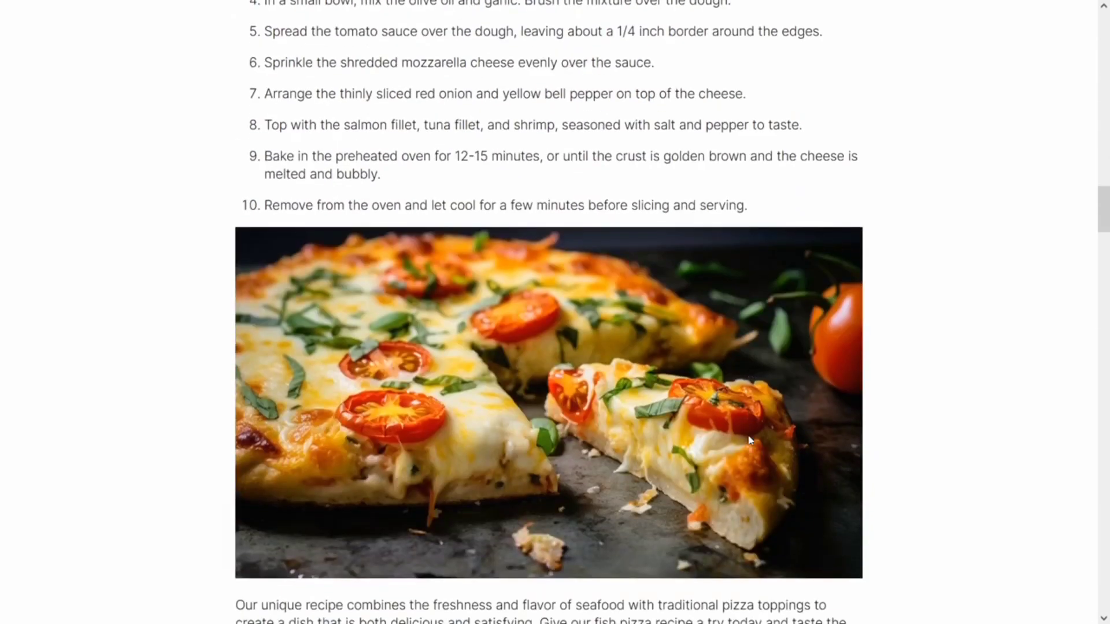
scroll(629, 340, "down", 9)
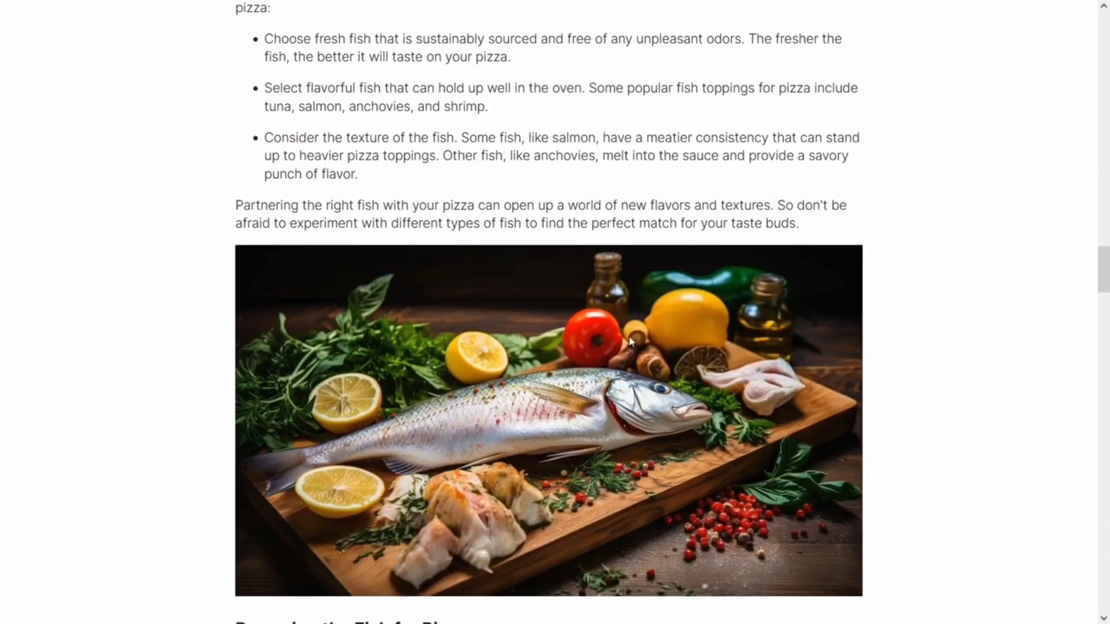
scroll(630, 341, "down", 10)
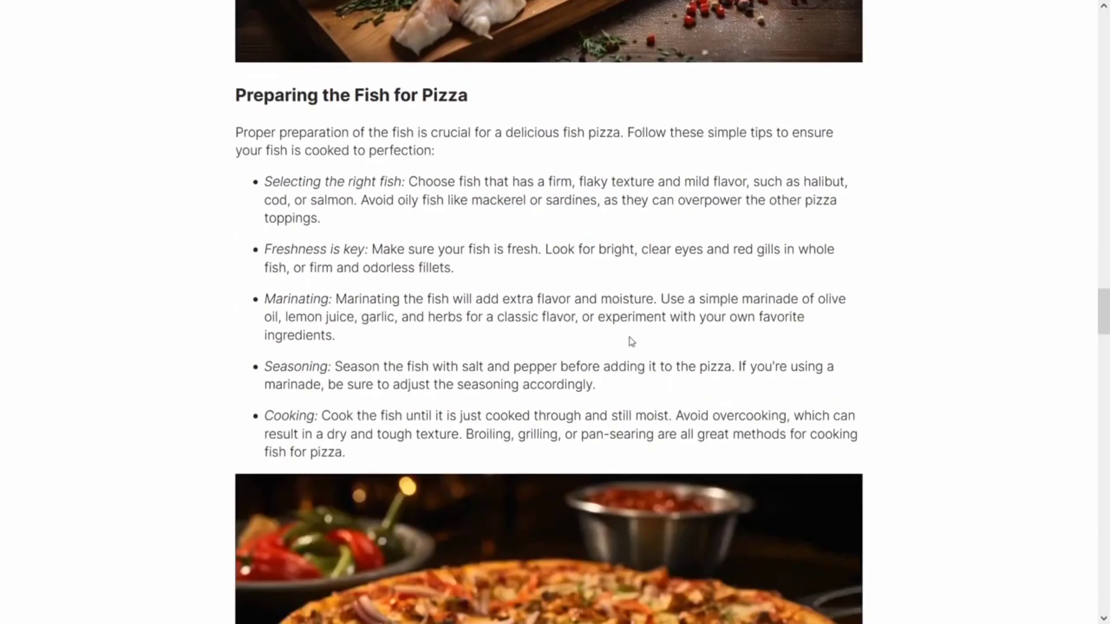
scroll(630, 341, "down", 5)
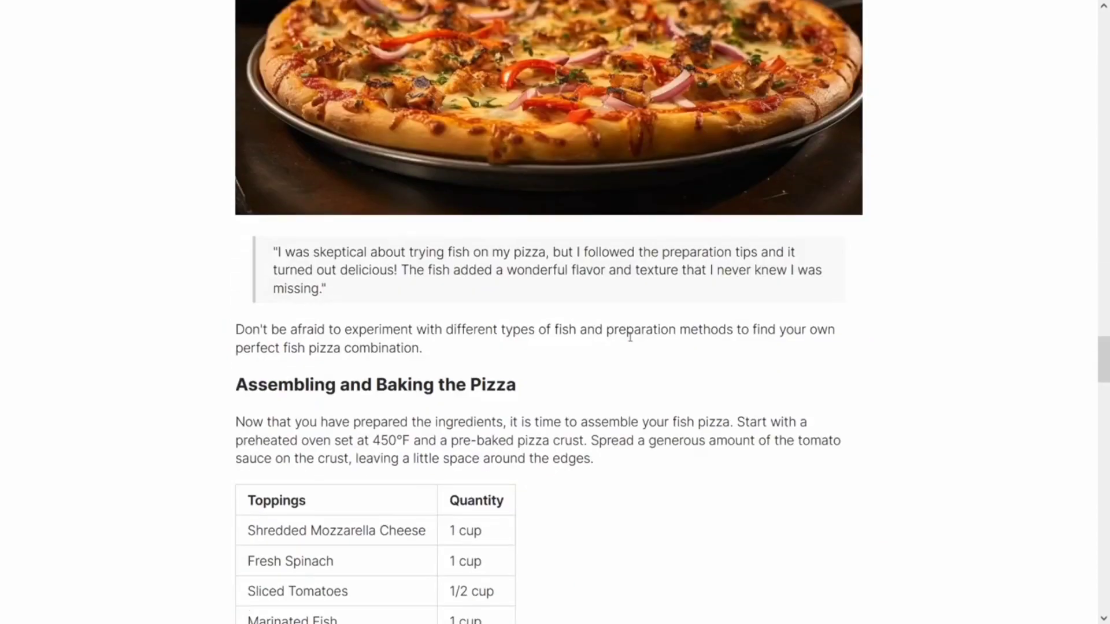
scroll(630, 338, "down", 8)
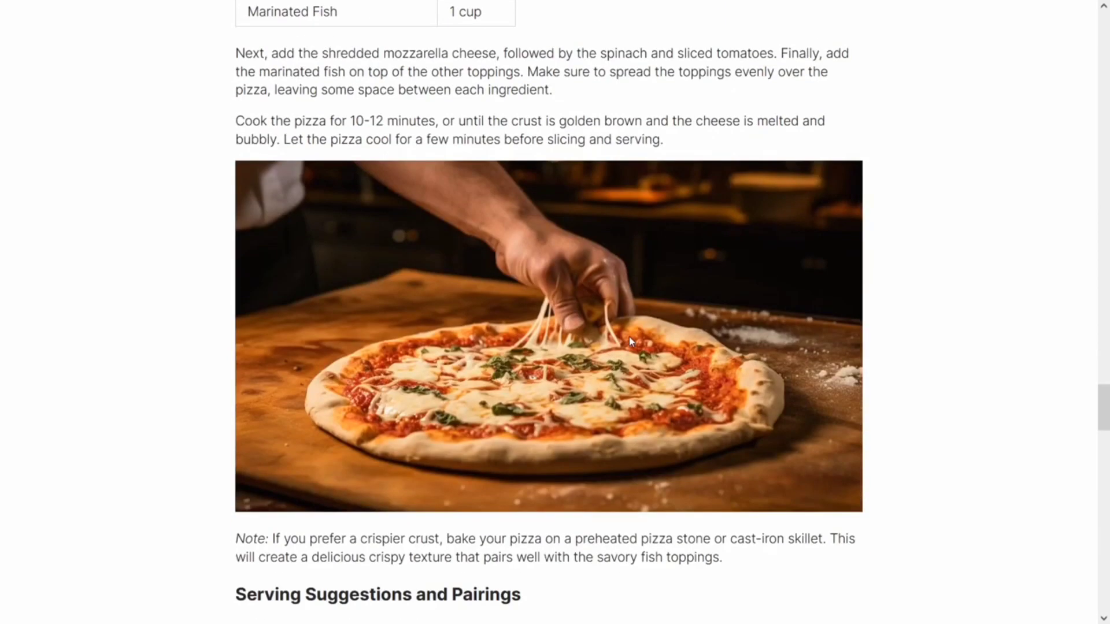
scroll(630, 341, "down", 1)
scroll(630, 341, "down", 11)
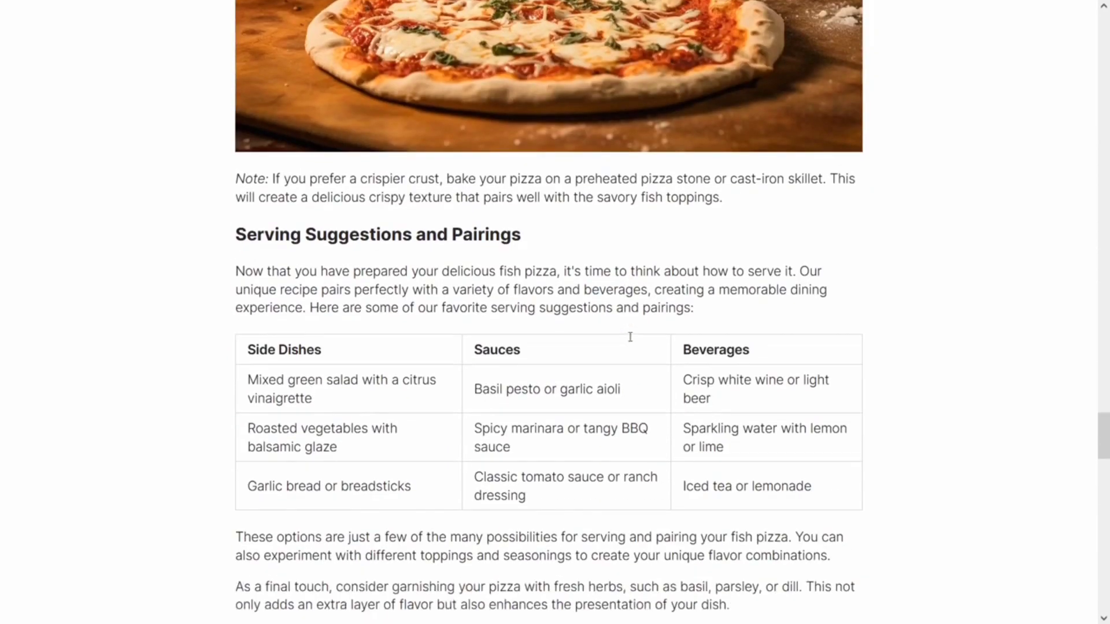